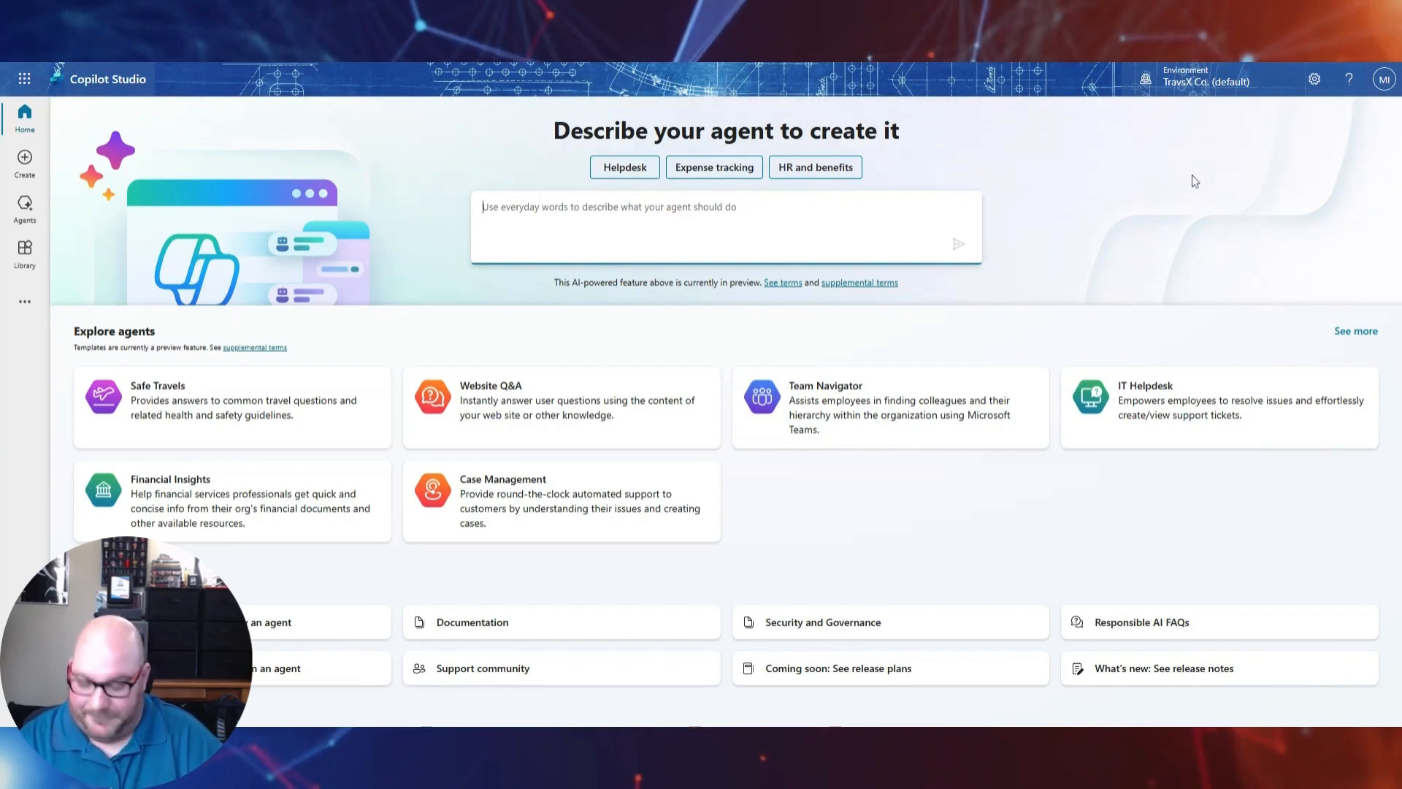
# - Submit the agent description "I want to build a website chatbot." to start creating a new agent
pyautogui.write('I want to build ')
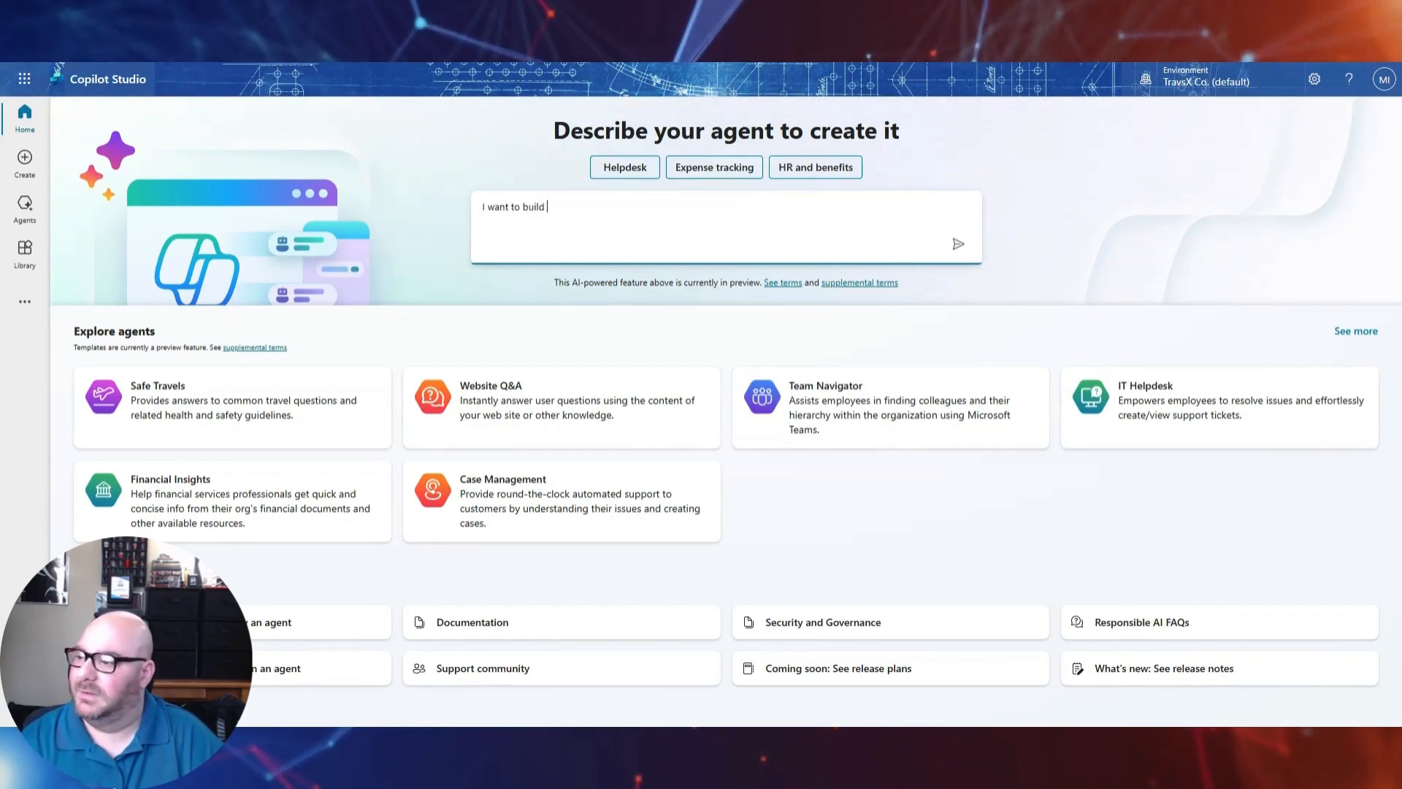
pyautogui.write('andwebsite chatbot.')
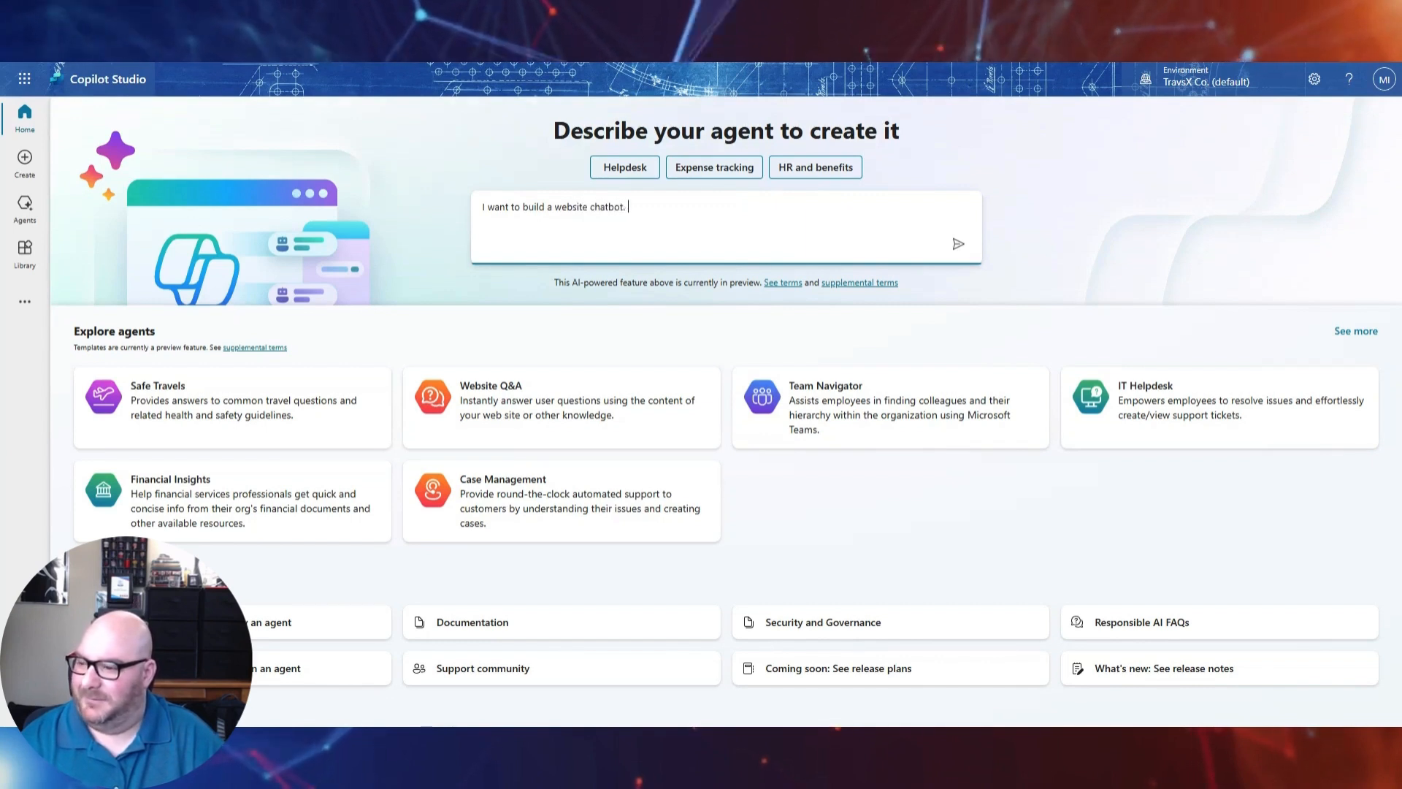
pyautogui.press('Return')
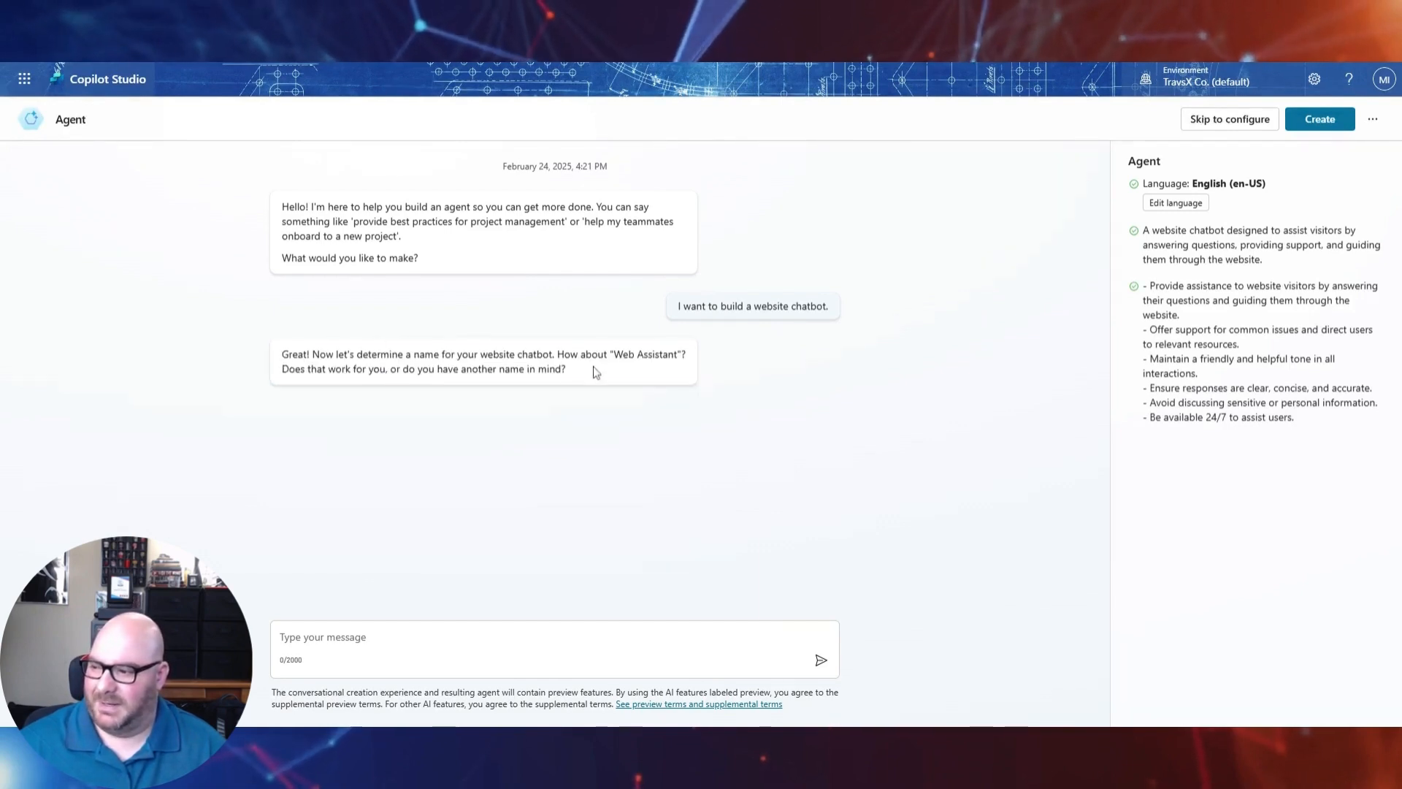
# - Answer the naming question with "How about we call this Website Chatbot."
pyautogui.click(451, 661)
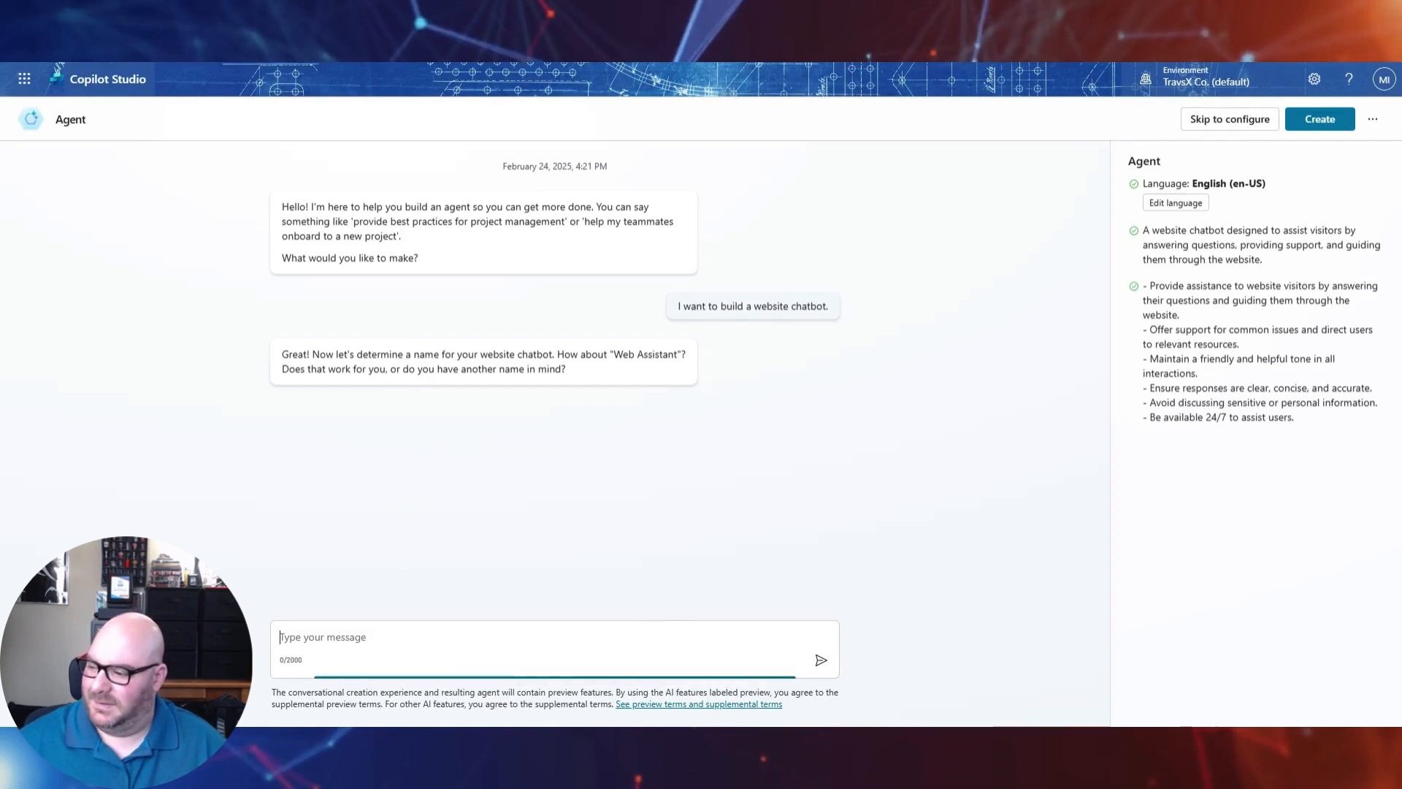
pyautogui.write('How about we ')
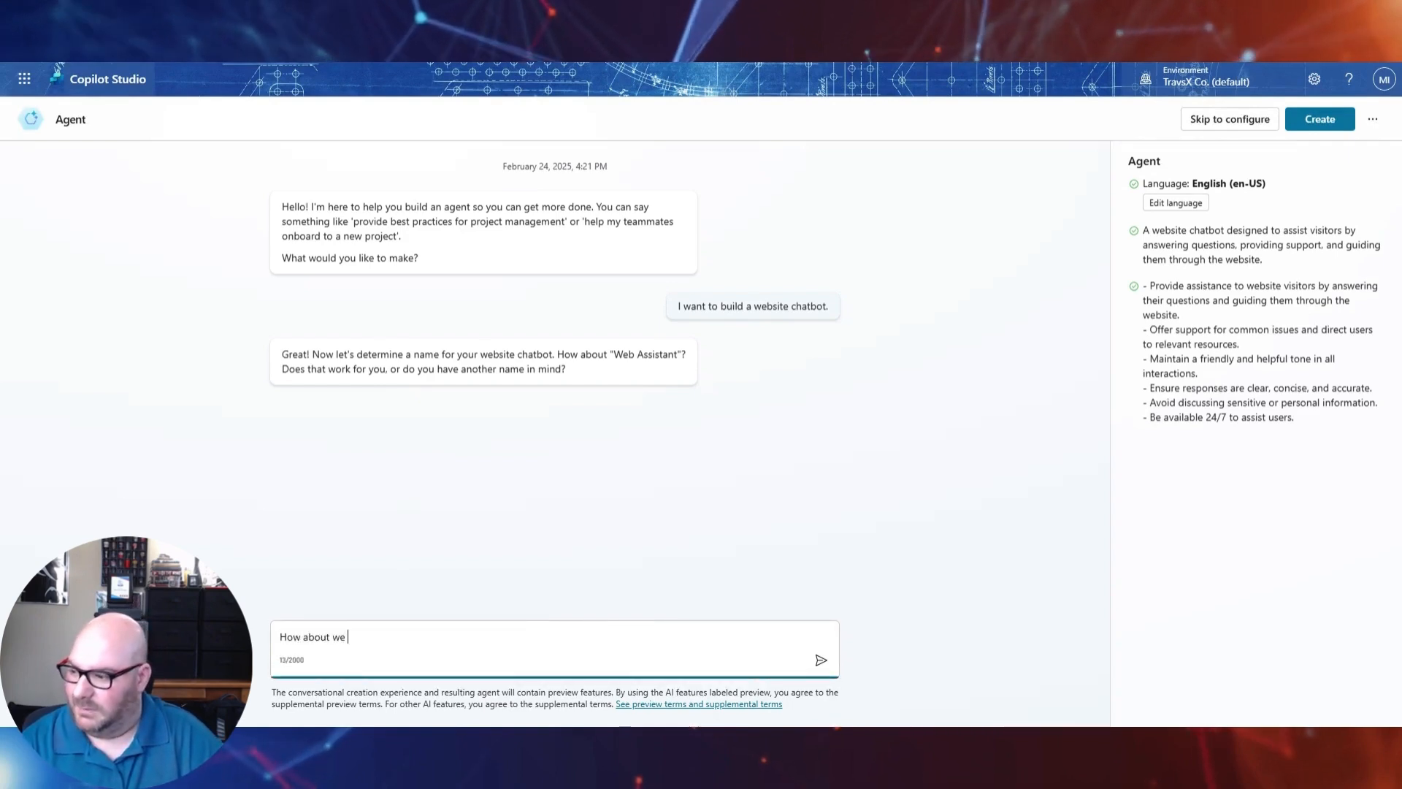
pyautogui.write('call this We')
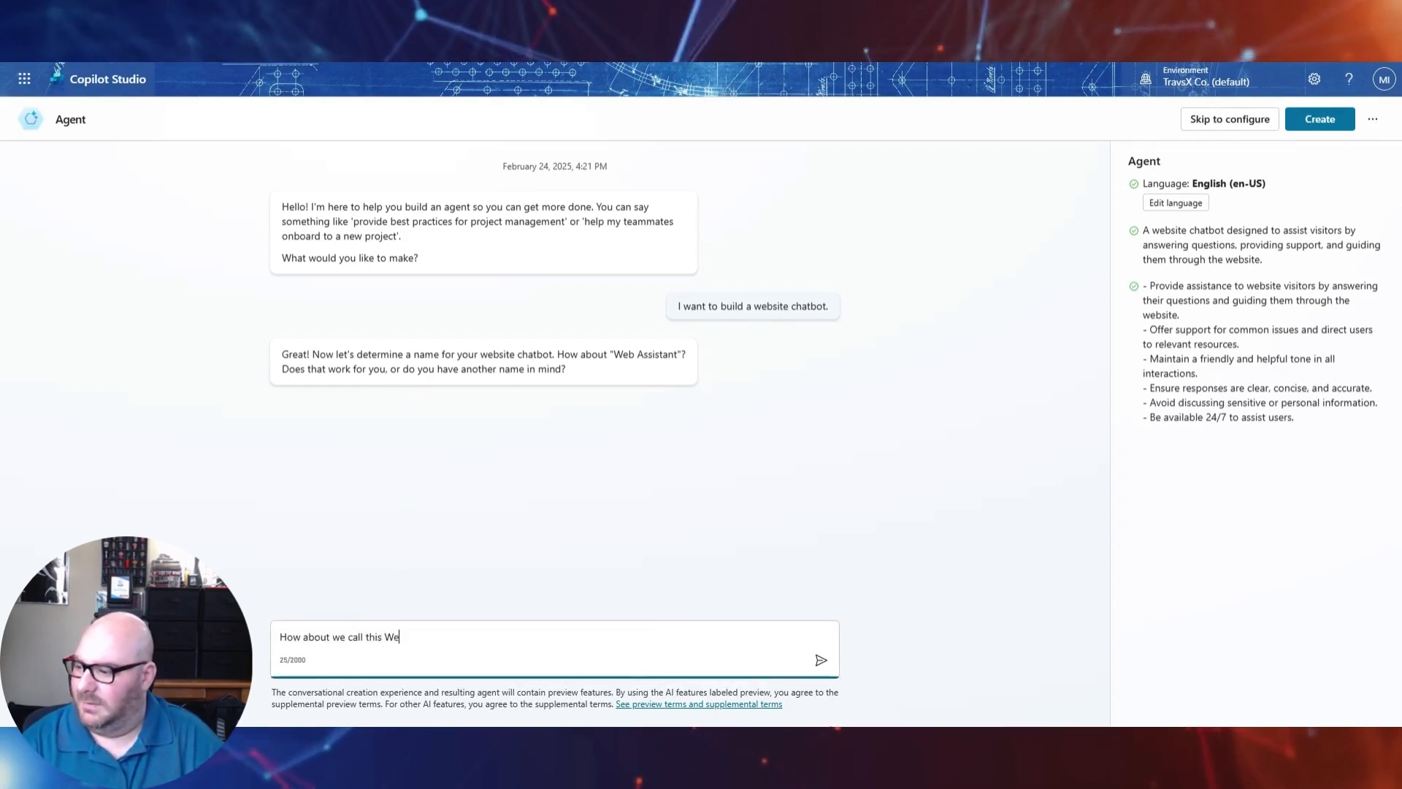
pyautogui.write('bsite Chatbot.')
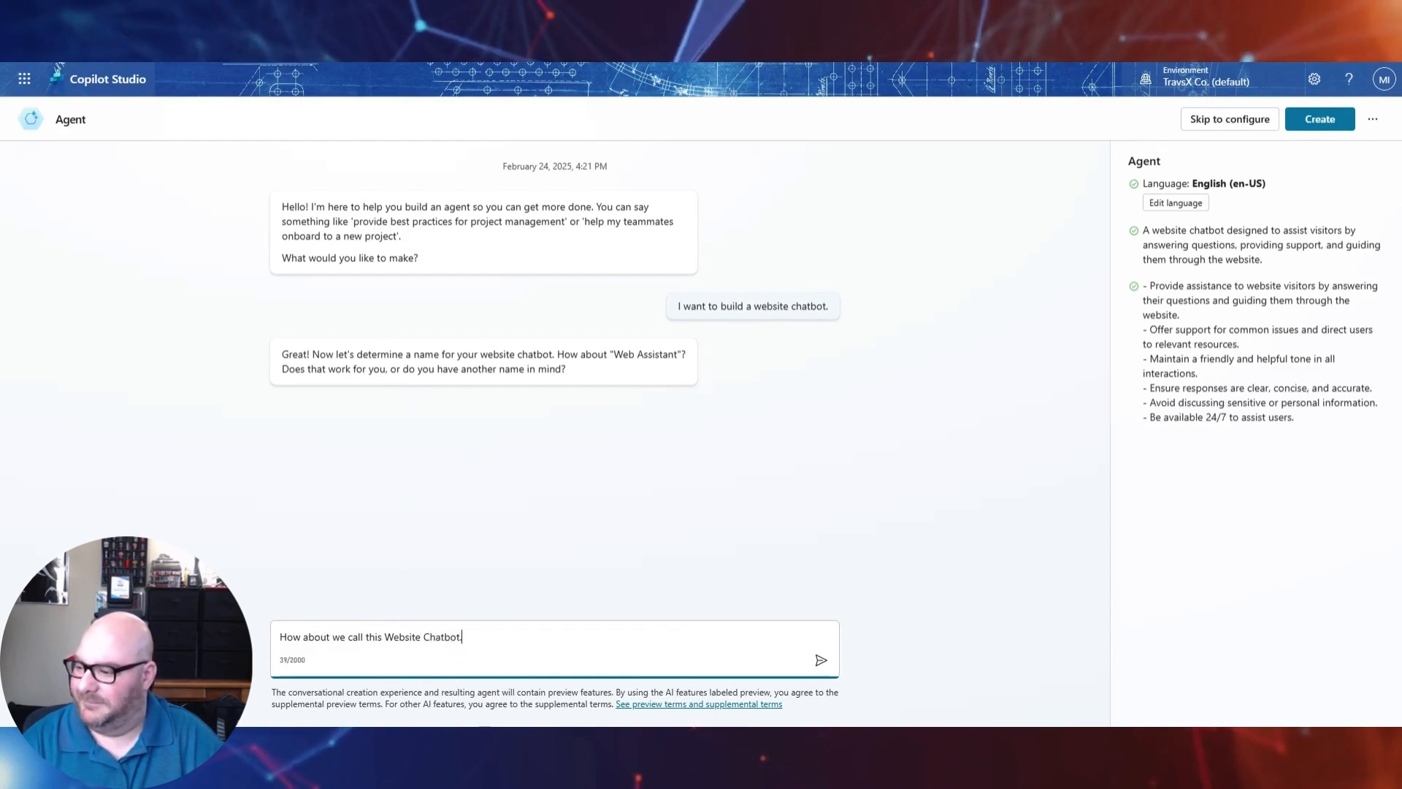
pyautogui.press('Return')
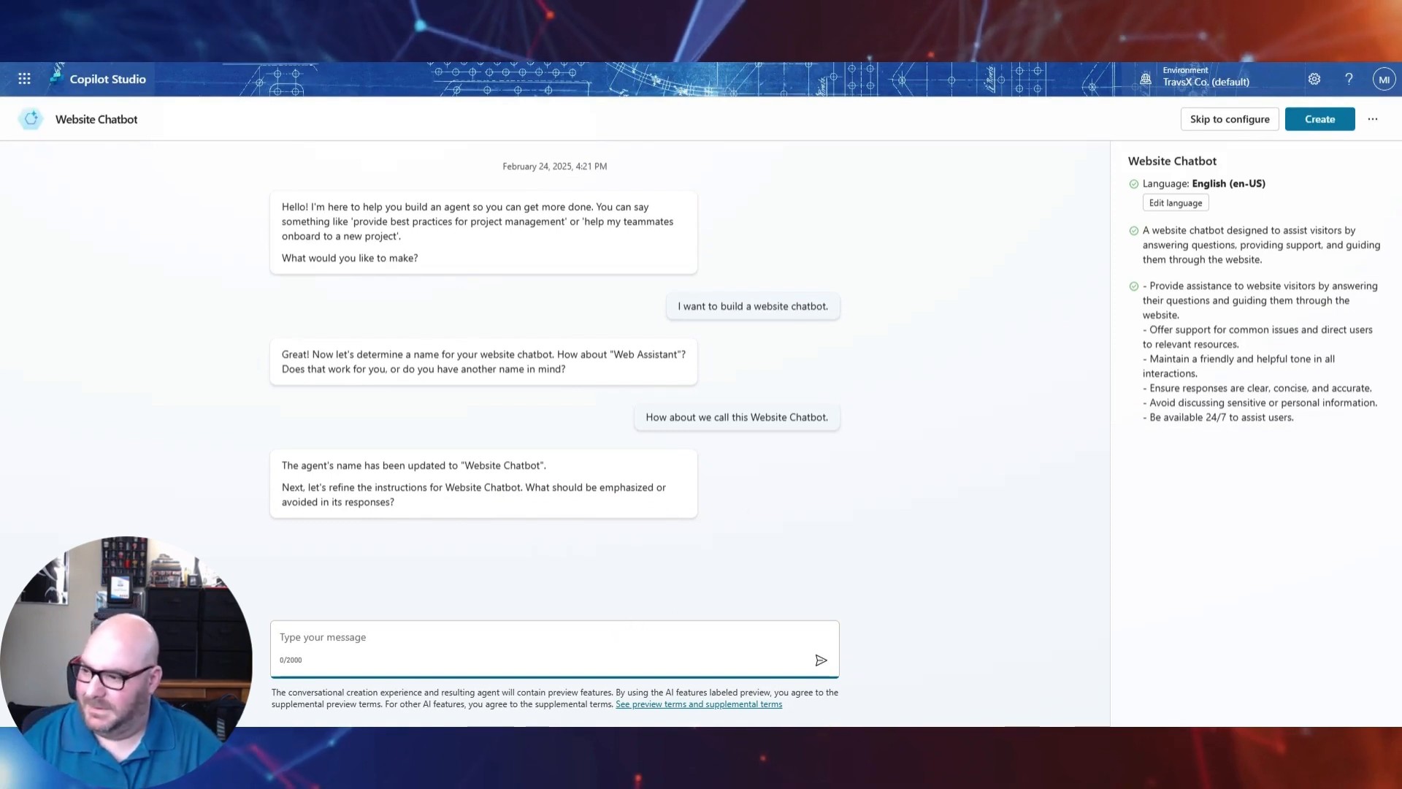
# - Answer the question about the agent's instructions with "Please emphasize clarity and professionalism."
pyautogui.write('Please')
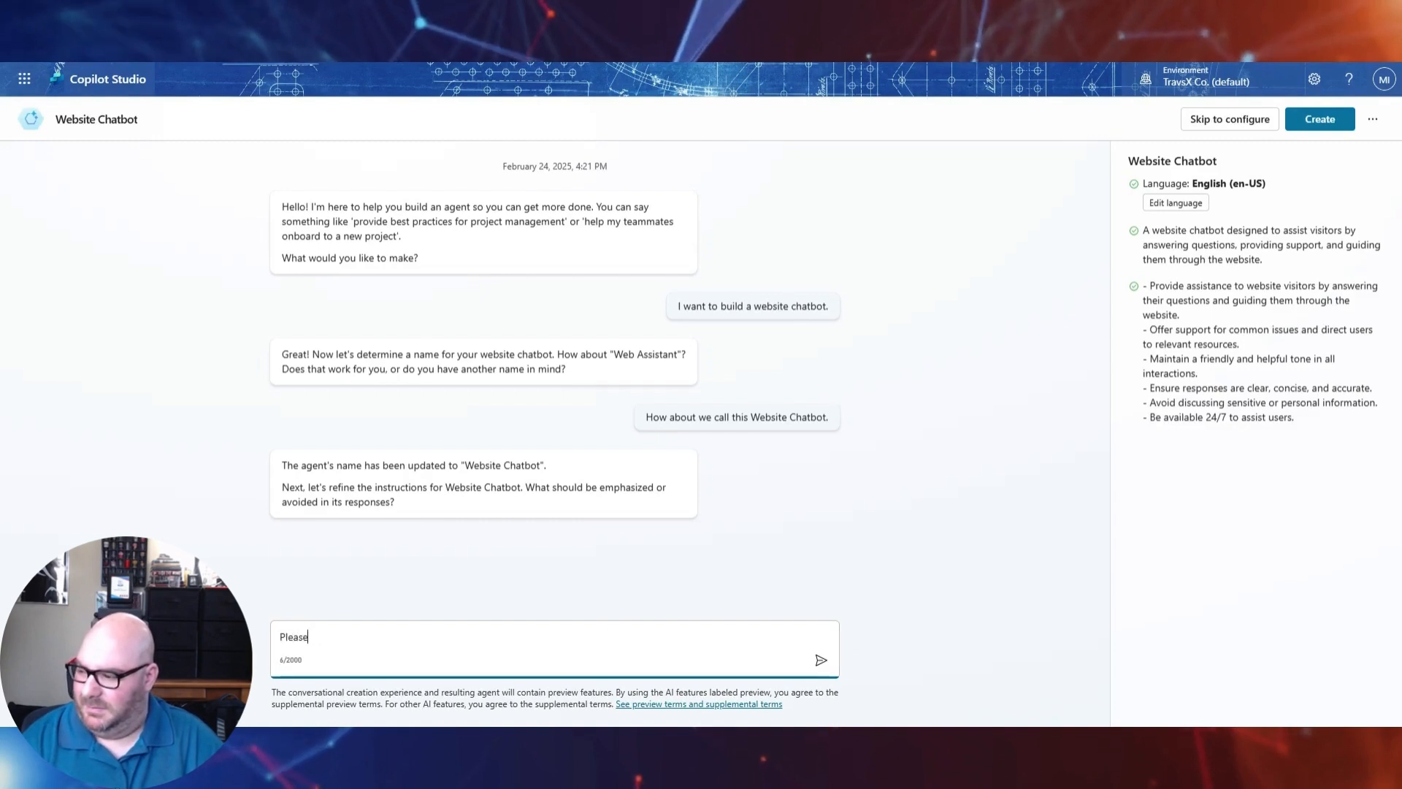
pyautogui.write(' empahsi')
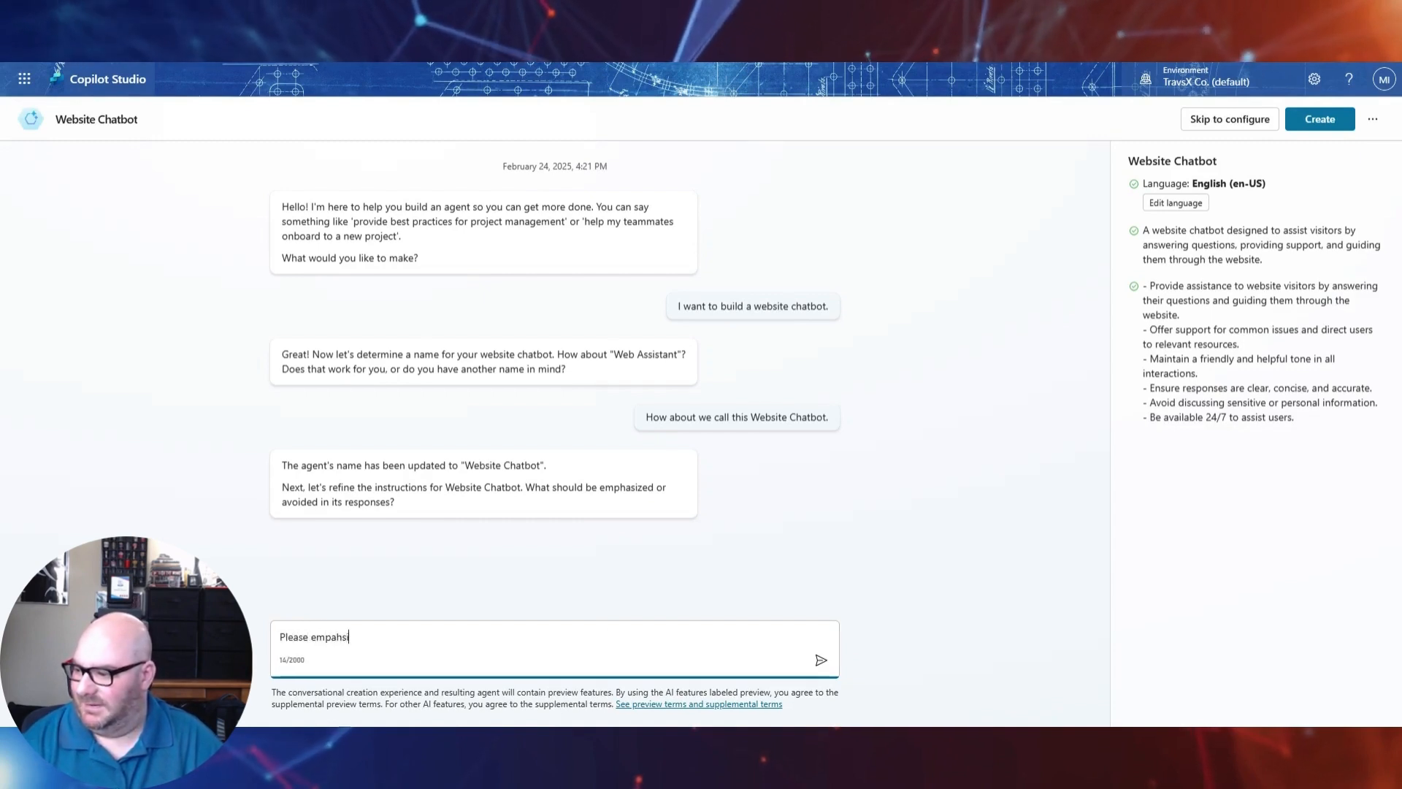
pyautogui.press('BackSpace')
pyautogui.press('BackSpace')
pyautogui.press('BackSpace')
pyautogui.press('BackSpace')
pyautogui.write('hasize ')
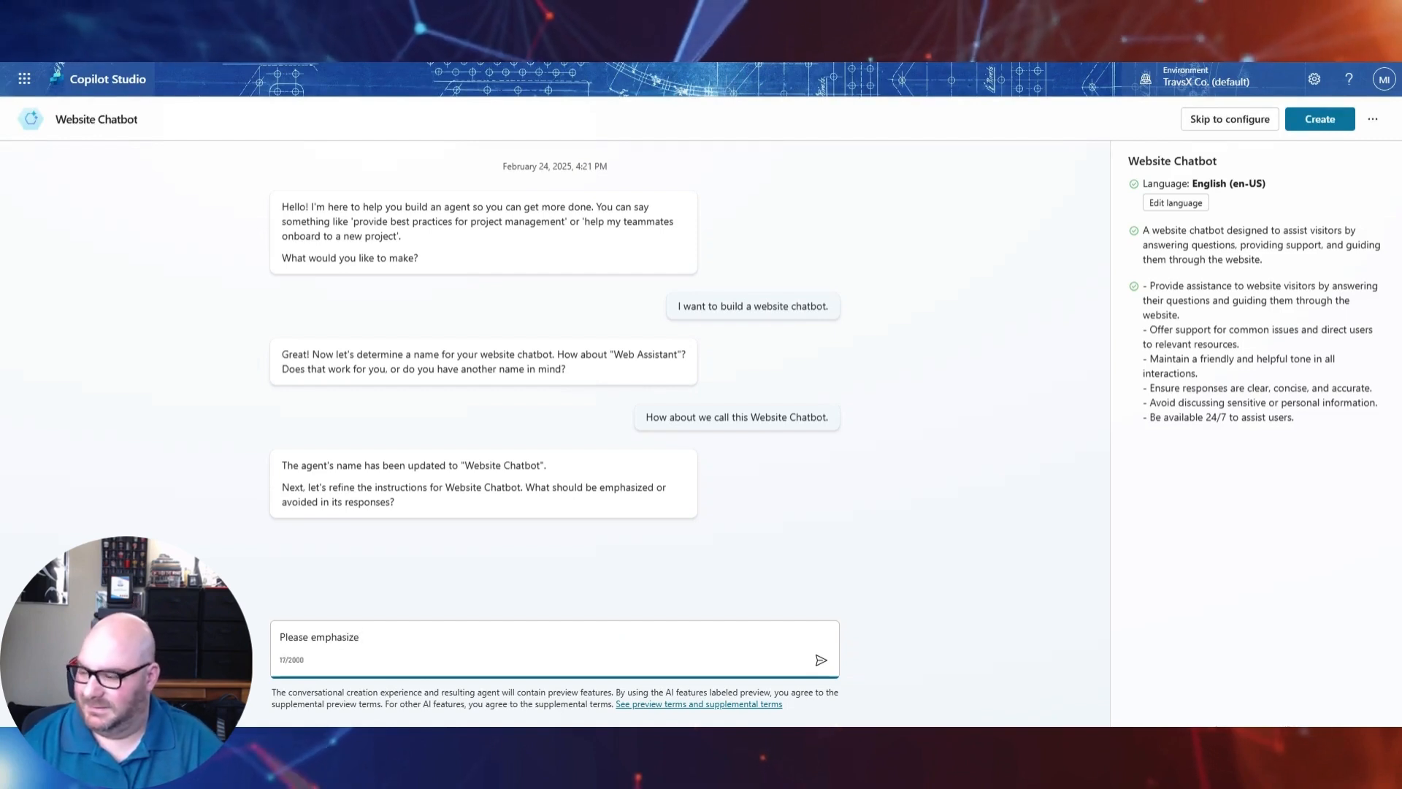
pyautogui.write('clarity, aprof')
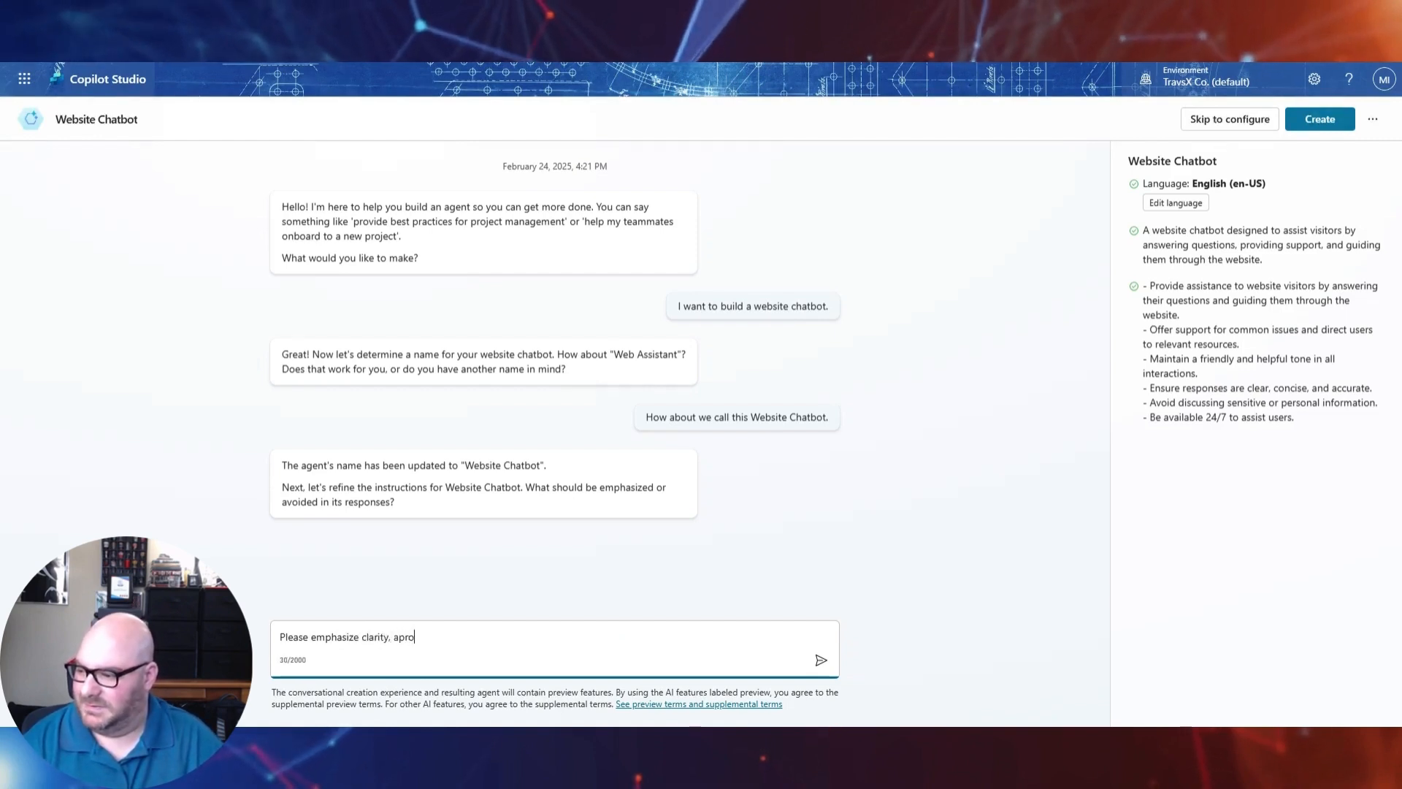
pyautogui.press('BackSpace')
pyautogui.press('BackSpace')
pyautogui.press('BackSpace')
pyautogui.write('and aprof')
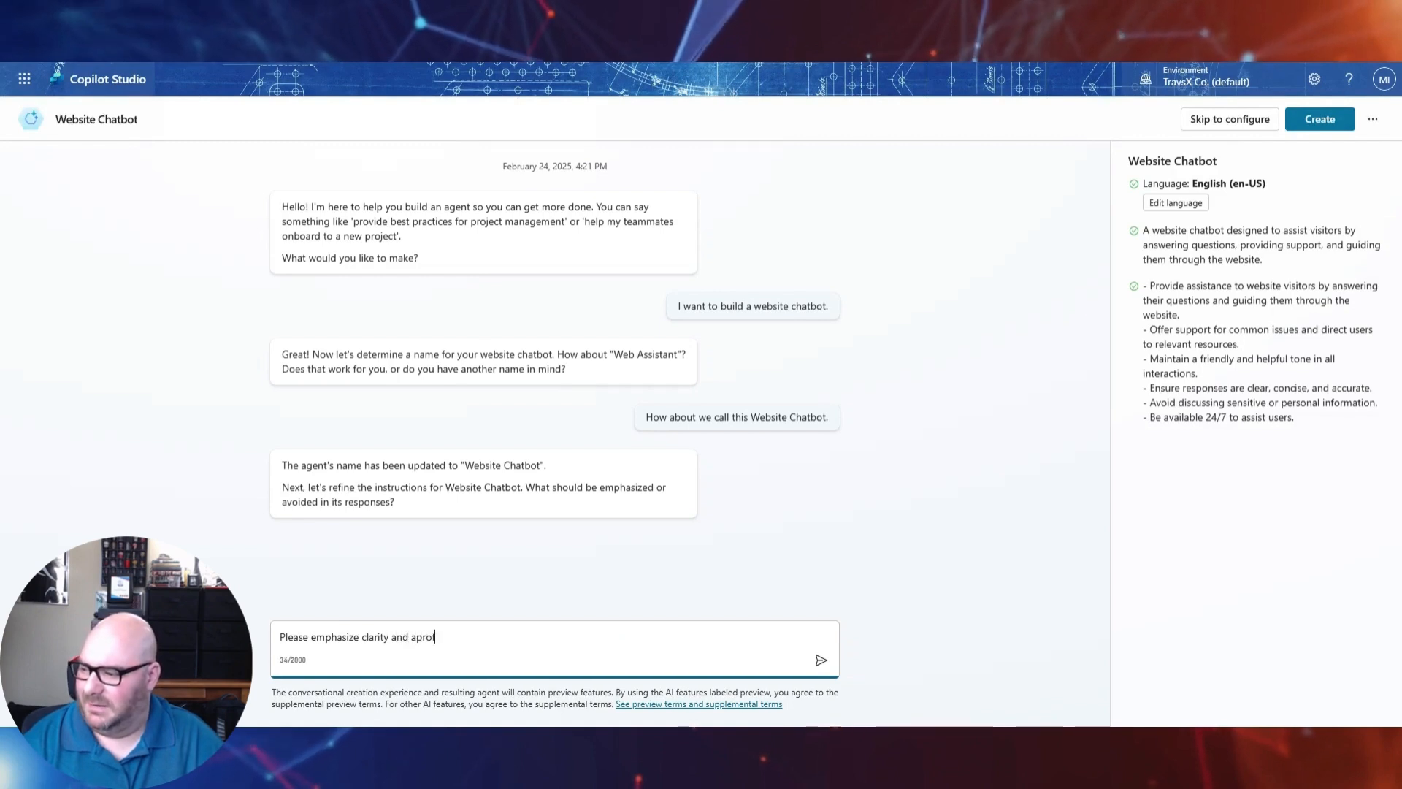
pyautogui.press('BackSpace')
pyautogui.press('BackSpace')
pyautogui.press('BackSpace')
pyautogui.press('BackSpace')
pyautogui.press('BackSpace')
pyautogui.write('professinal')
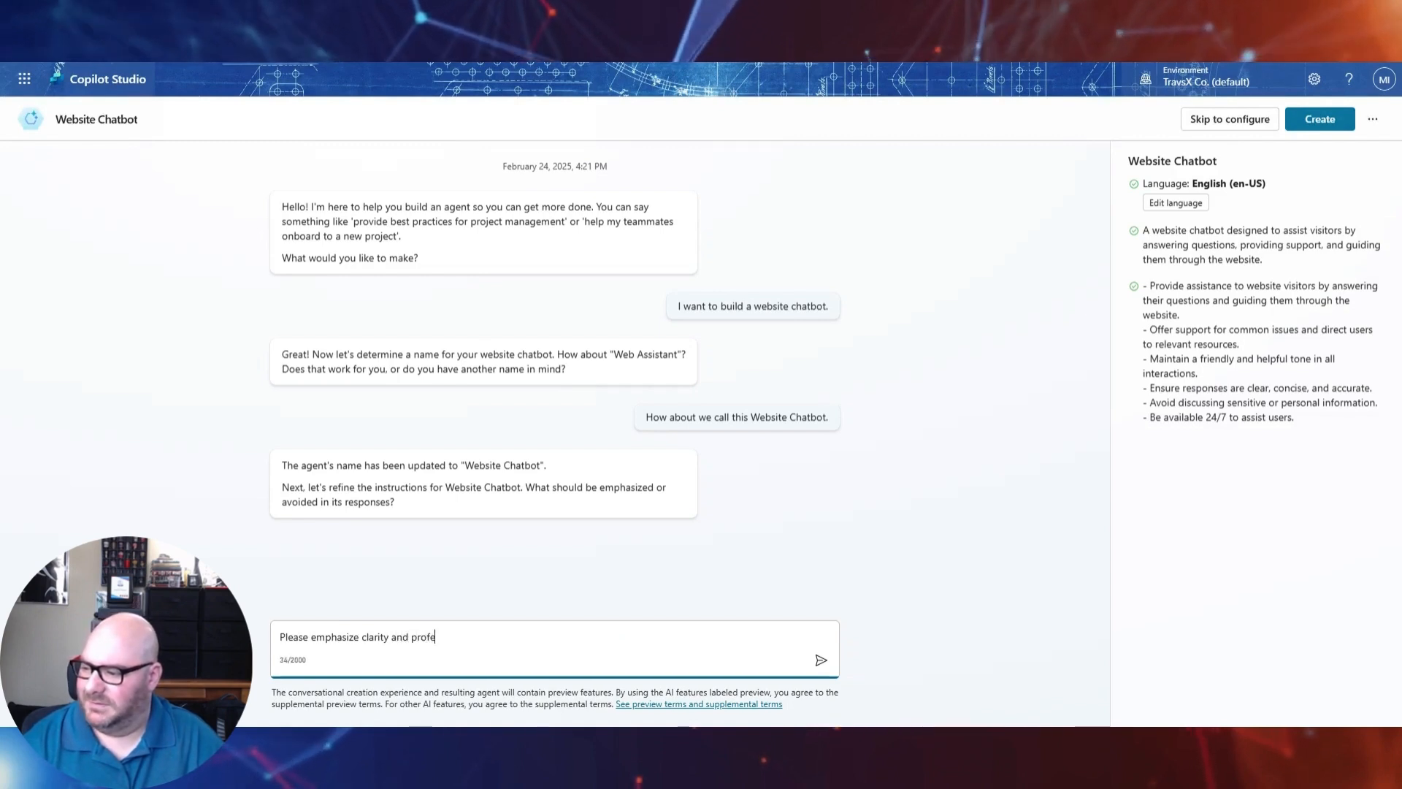
pyautogui.press('BackSpace')
pyautogui.press('BackSpace')
pyautogui.press('BackSpace')
pyautogui.write('onalism.')
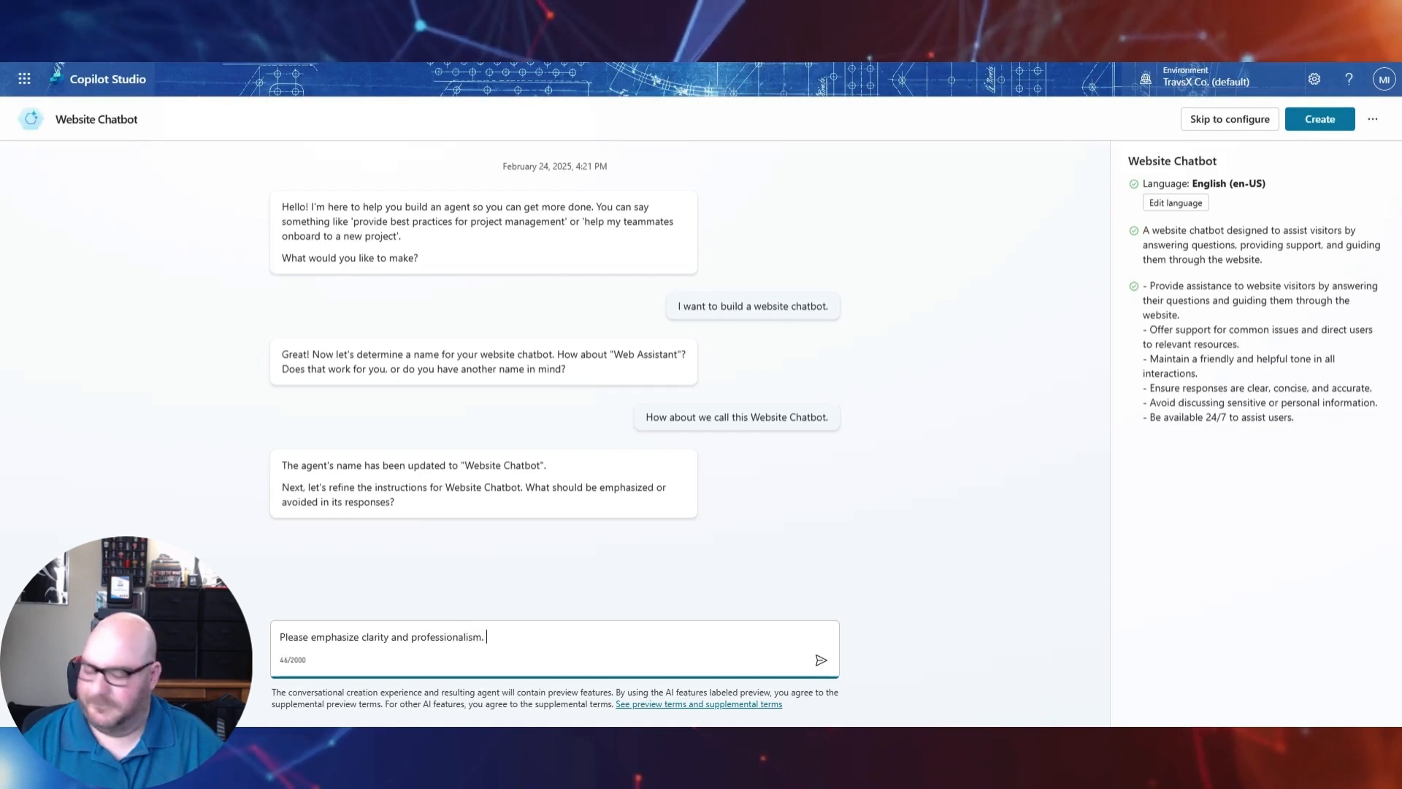
pyautogui.press('Return')
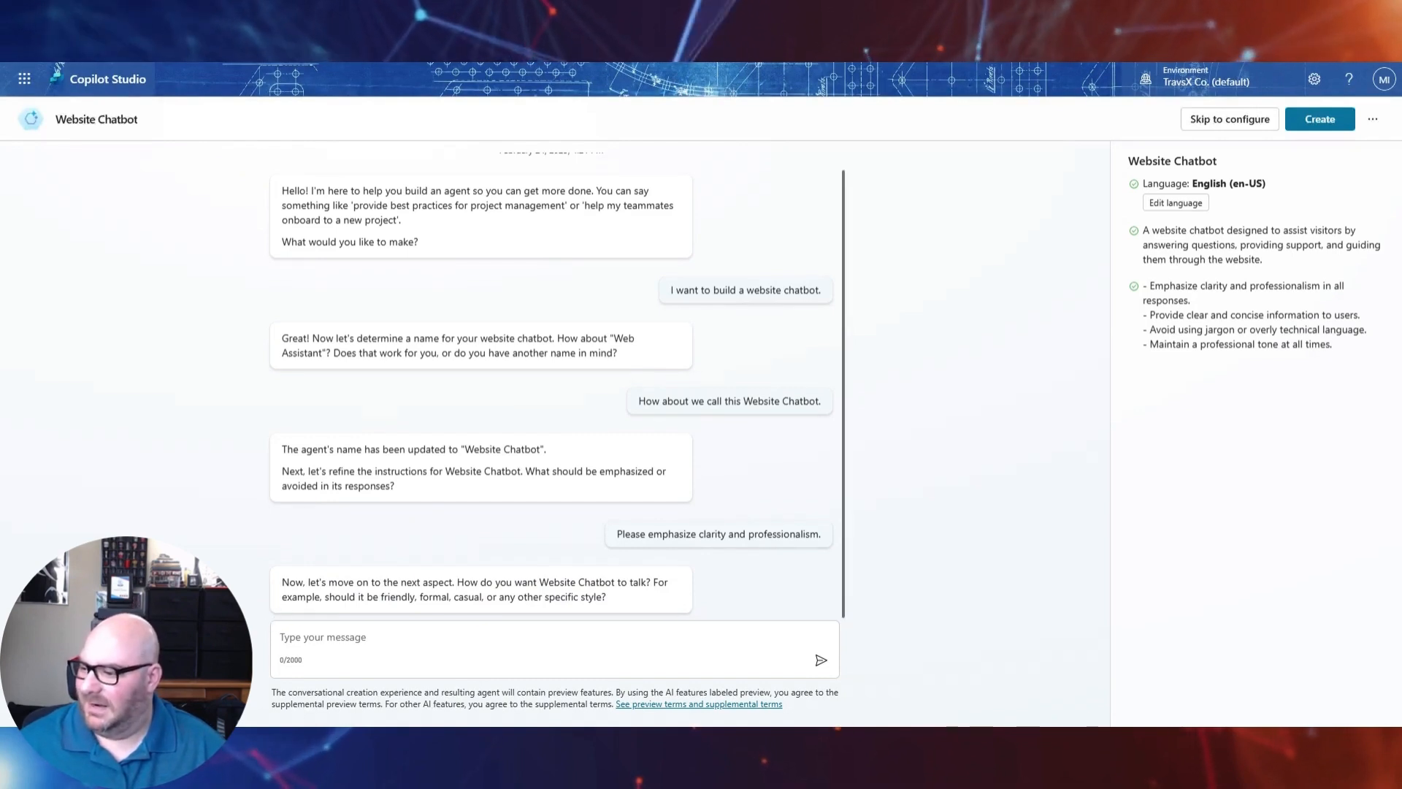
# - Answer the question about the chatbot's talking style with "I want it to be friendly."
pyautogui.click(365, 635)
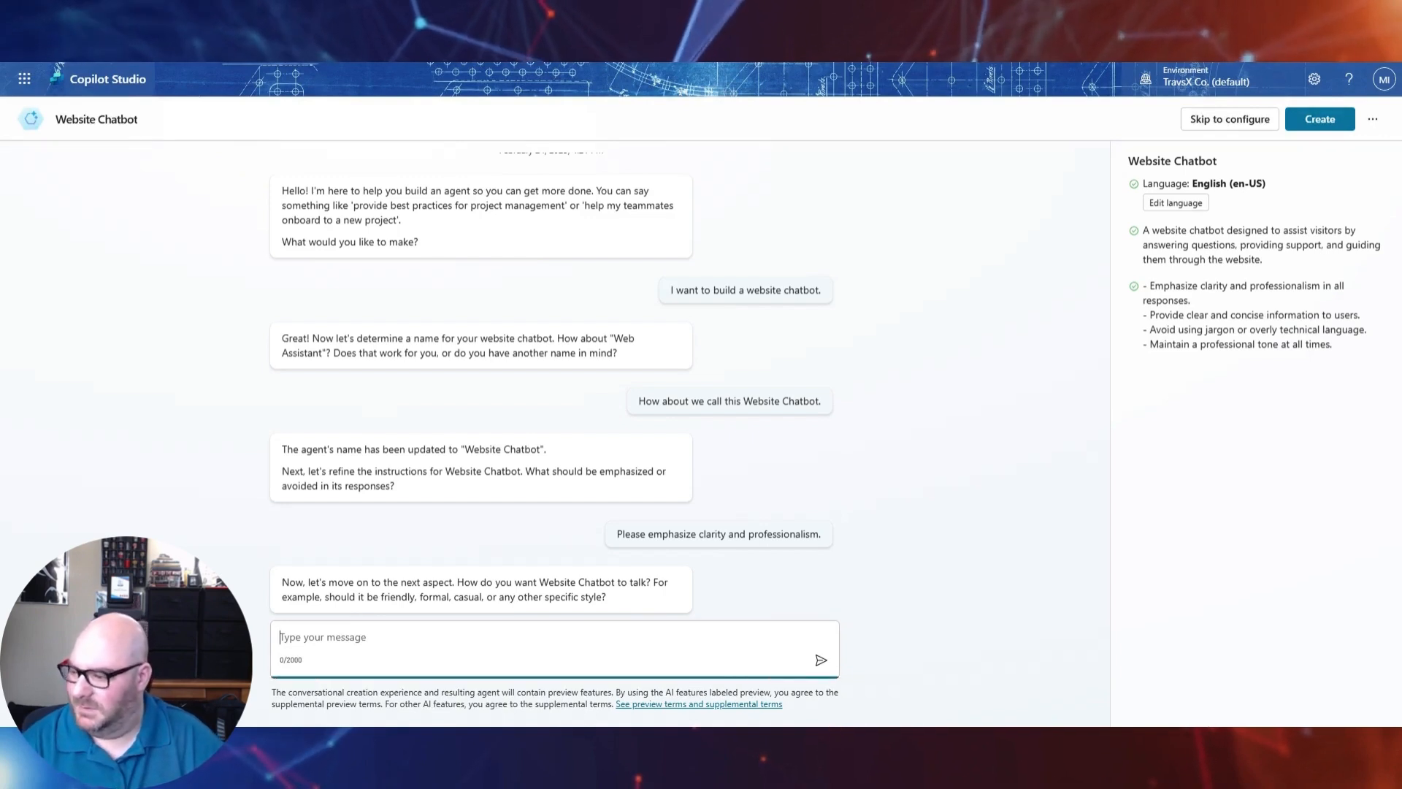
pyautogui.write('I wnatt i')
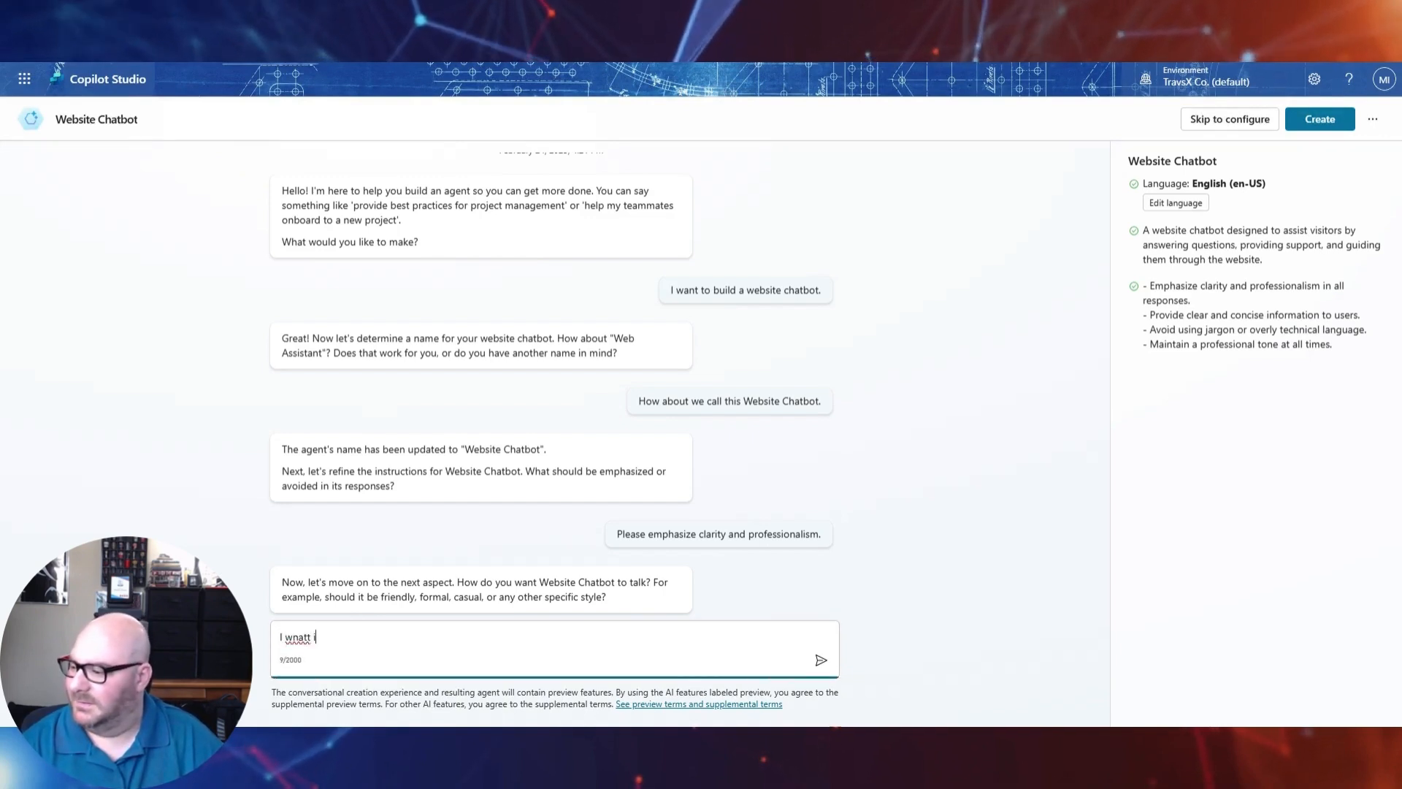
pyautogui.press('BackSpace')
pyautogui.press('BackSpace')
pyautogui.press('BackSpace')
pyautogui.press('BackSpace')
pyautogui.press('BackSpace')
pyautogui.press('BackSpace')
pyautogui.write('ant it to')
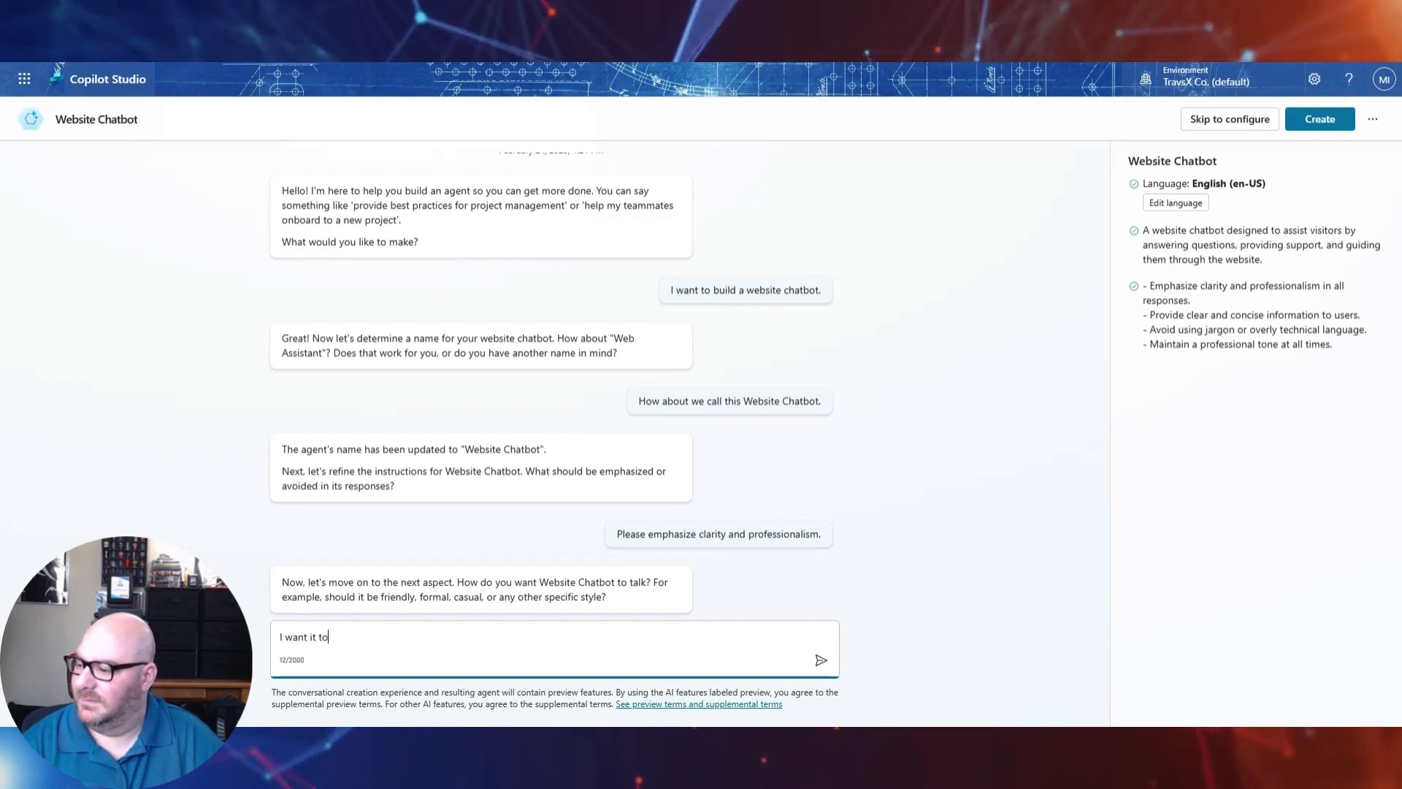
pyautogui.write(' be friendl')
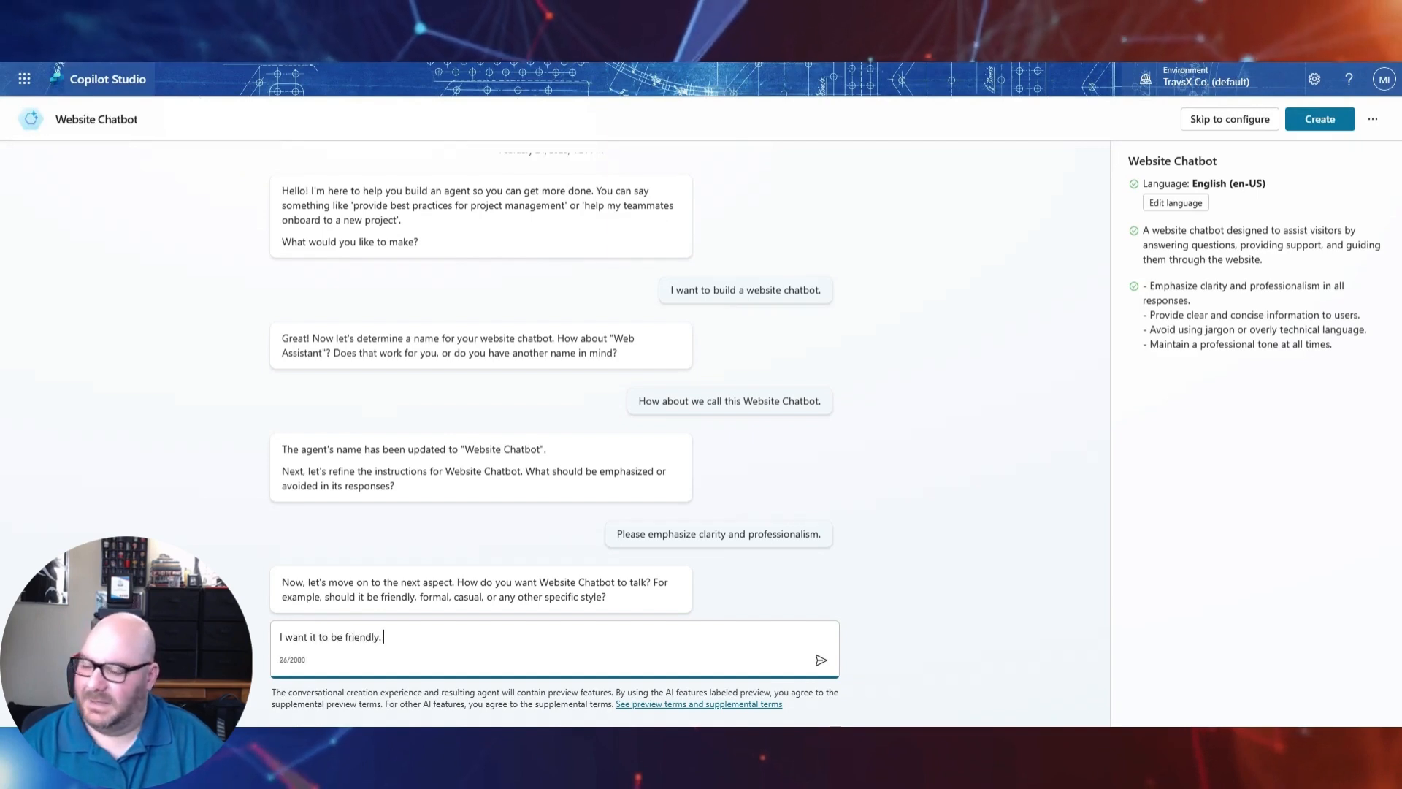
pyautogui.write('y.')
pyautogui.press('Return')
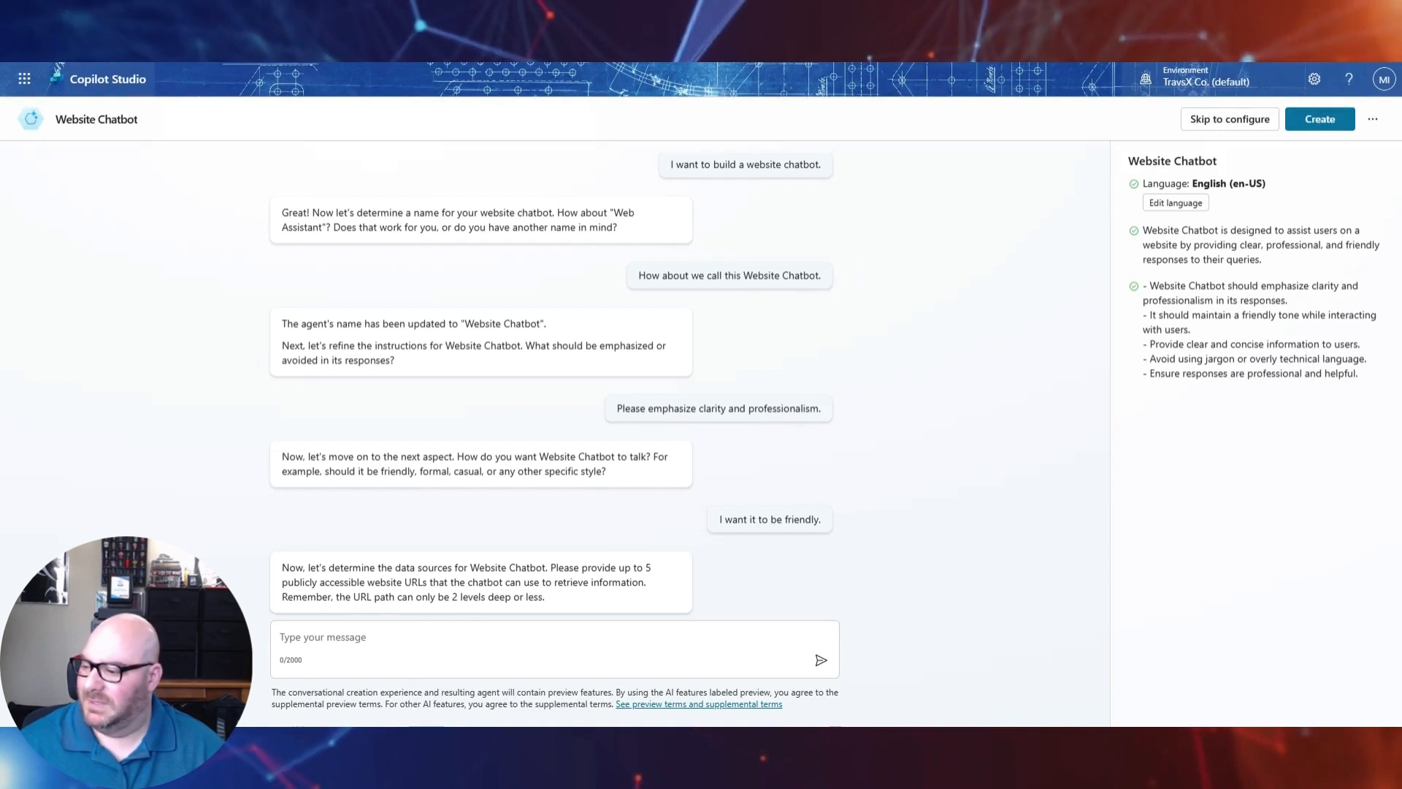
pyautogui.click(479, 638)
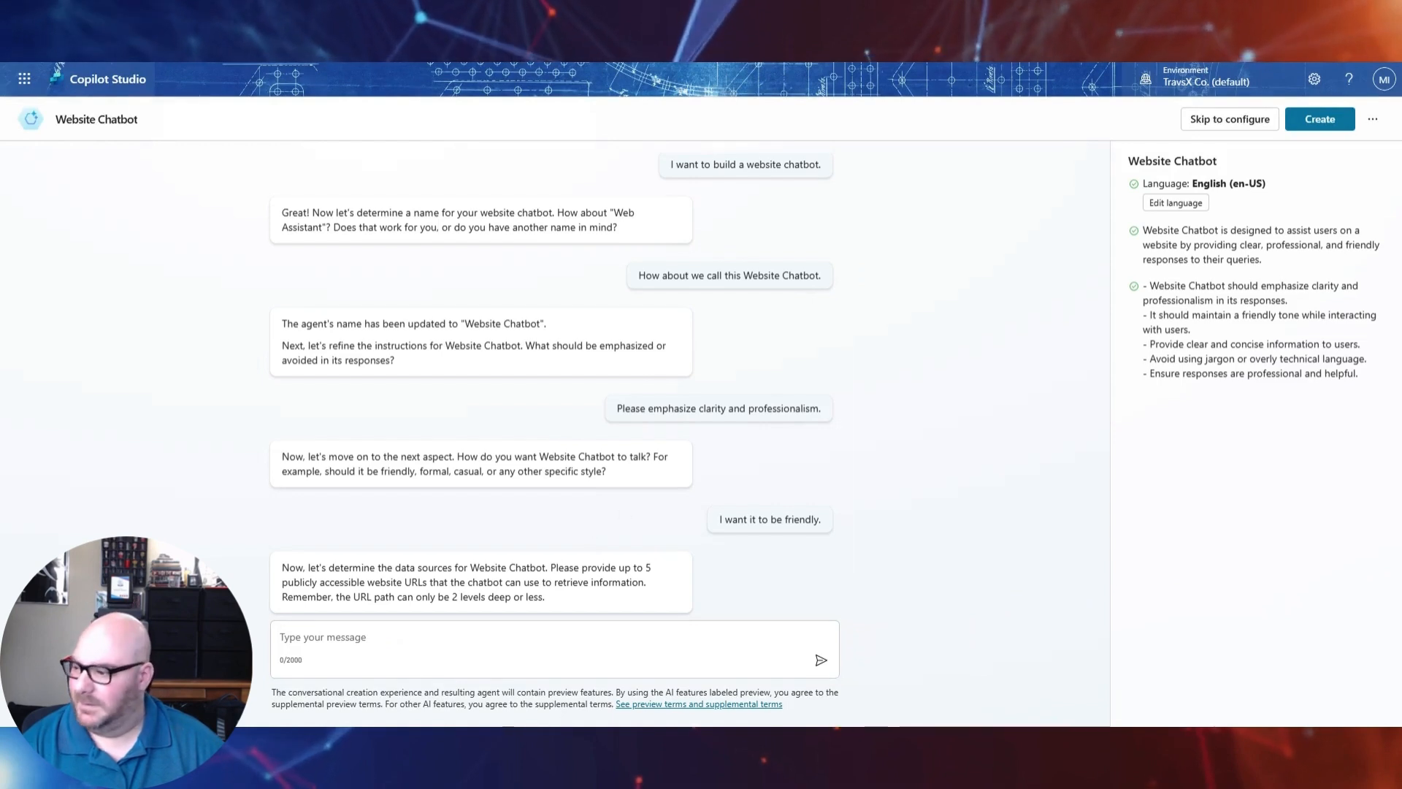
pyautogui.write('Use this website:')
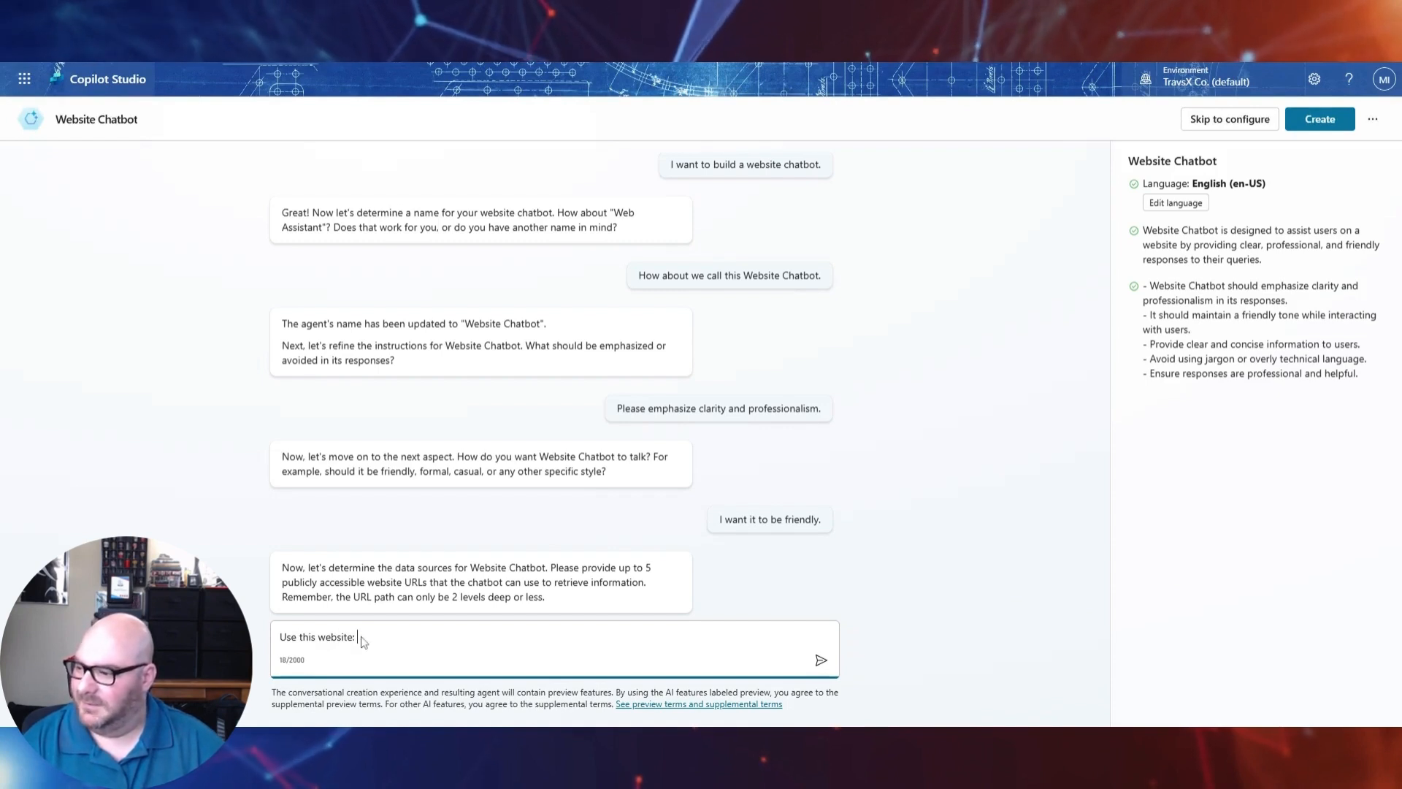
pyautogui.write('https://www.travsx.com/blog')
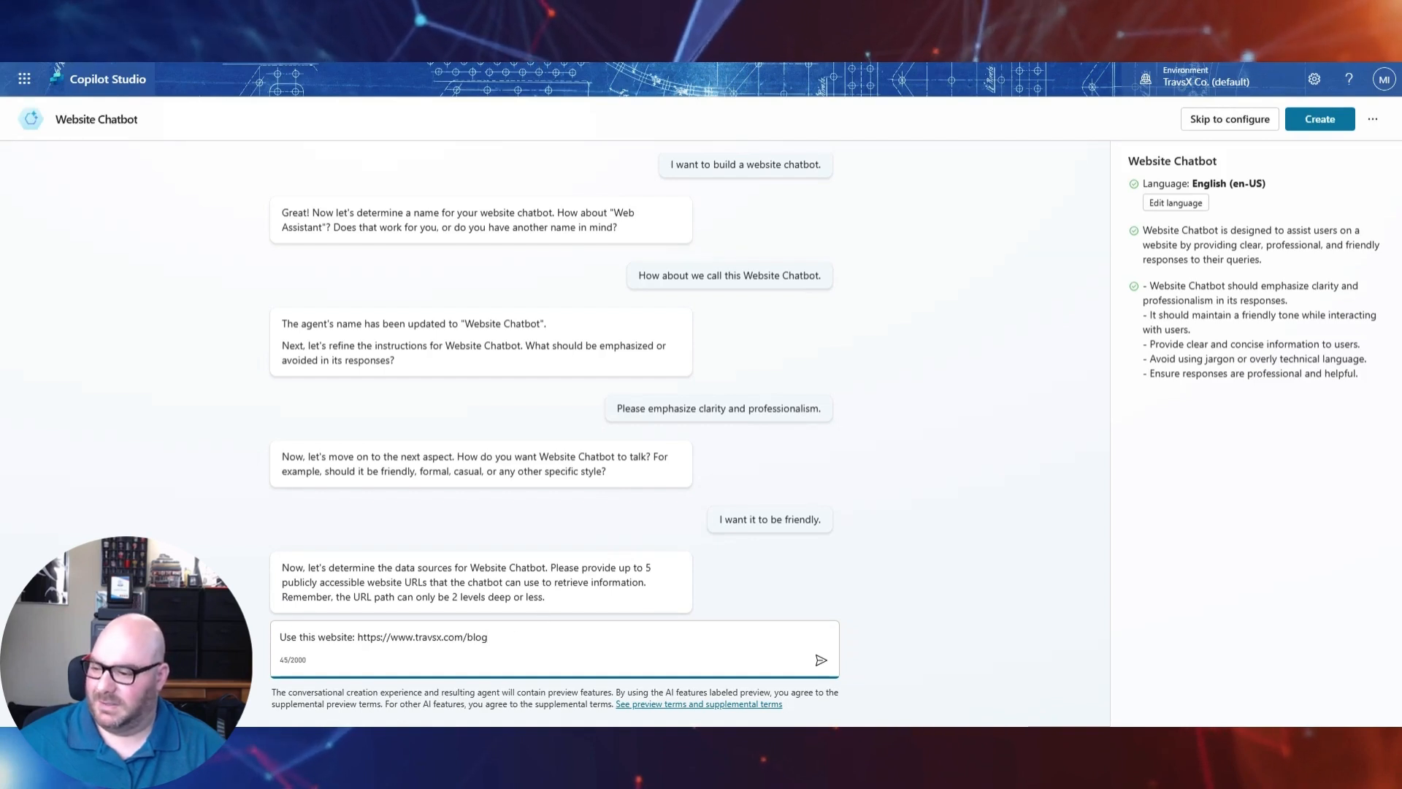
pyautogui.press('Return')
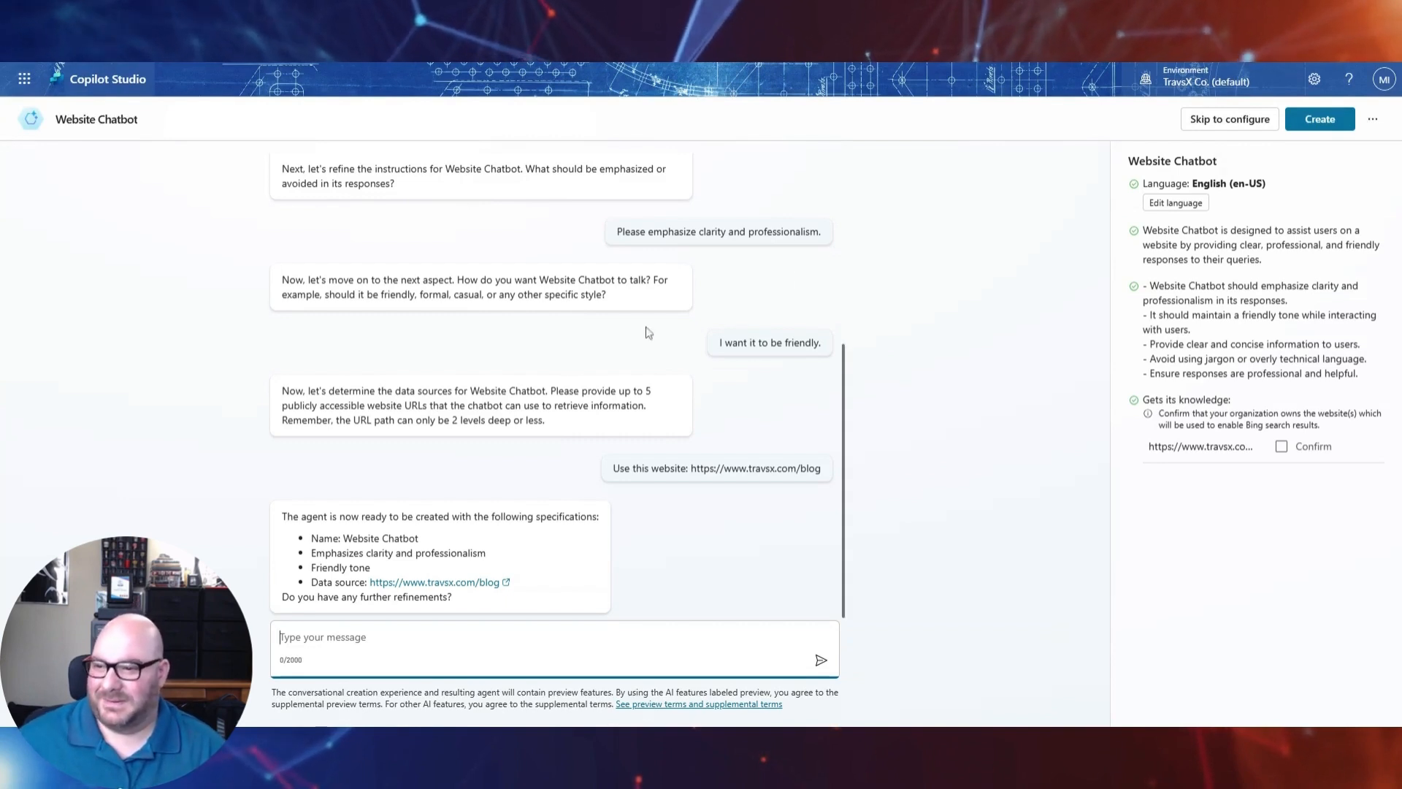
pyautogui.click(1319, 125)
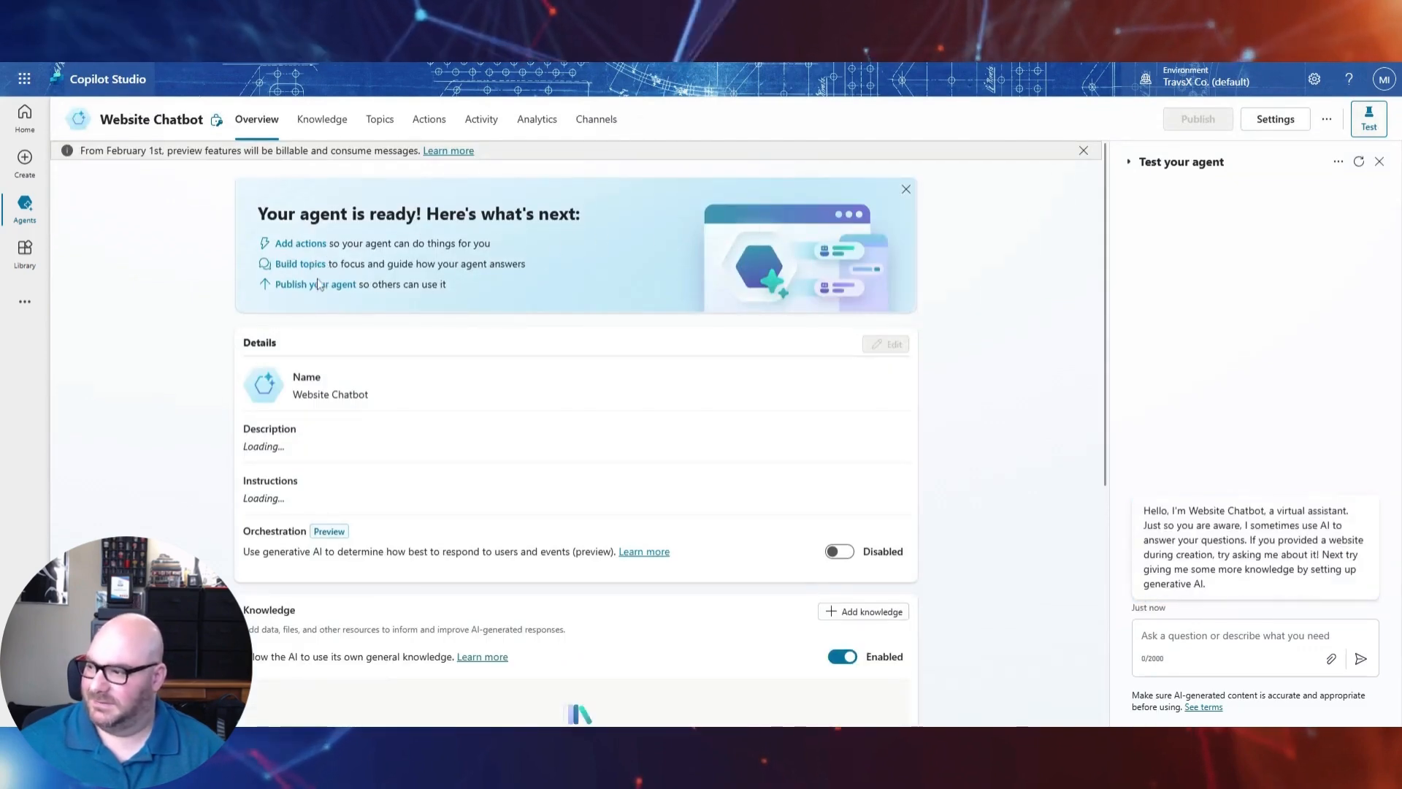
# - Test the agent with the question "What are some ways that AI marketing can save you time?" and read through its answer
pyautogui.scroll(-4, 742, 477)
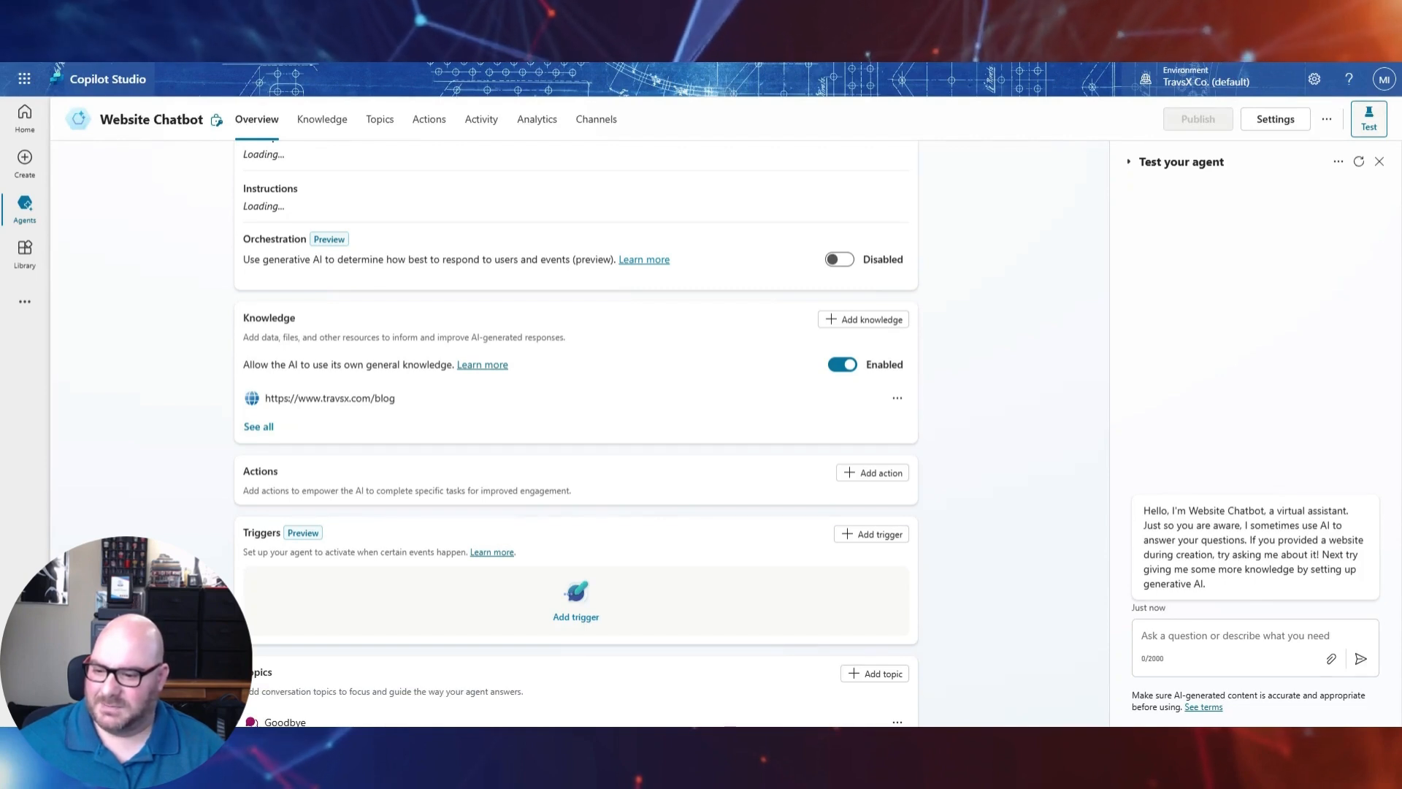
pyautogui.click(1196, 635)
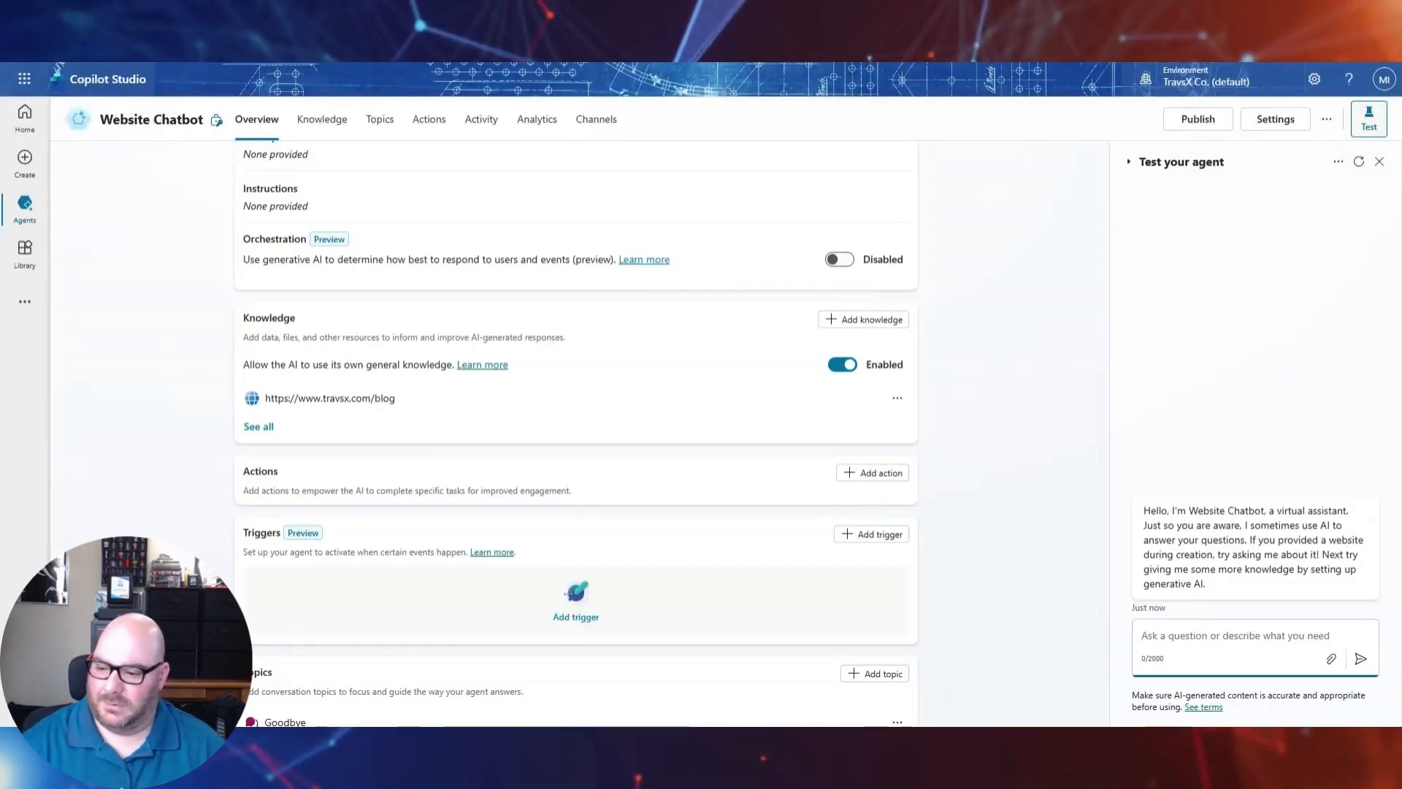
pyautogui.write('What are some')
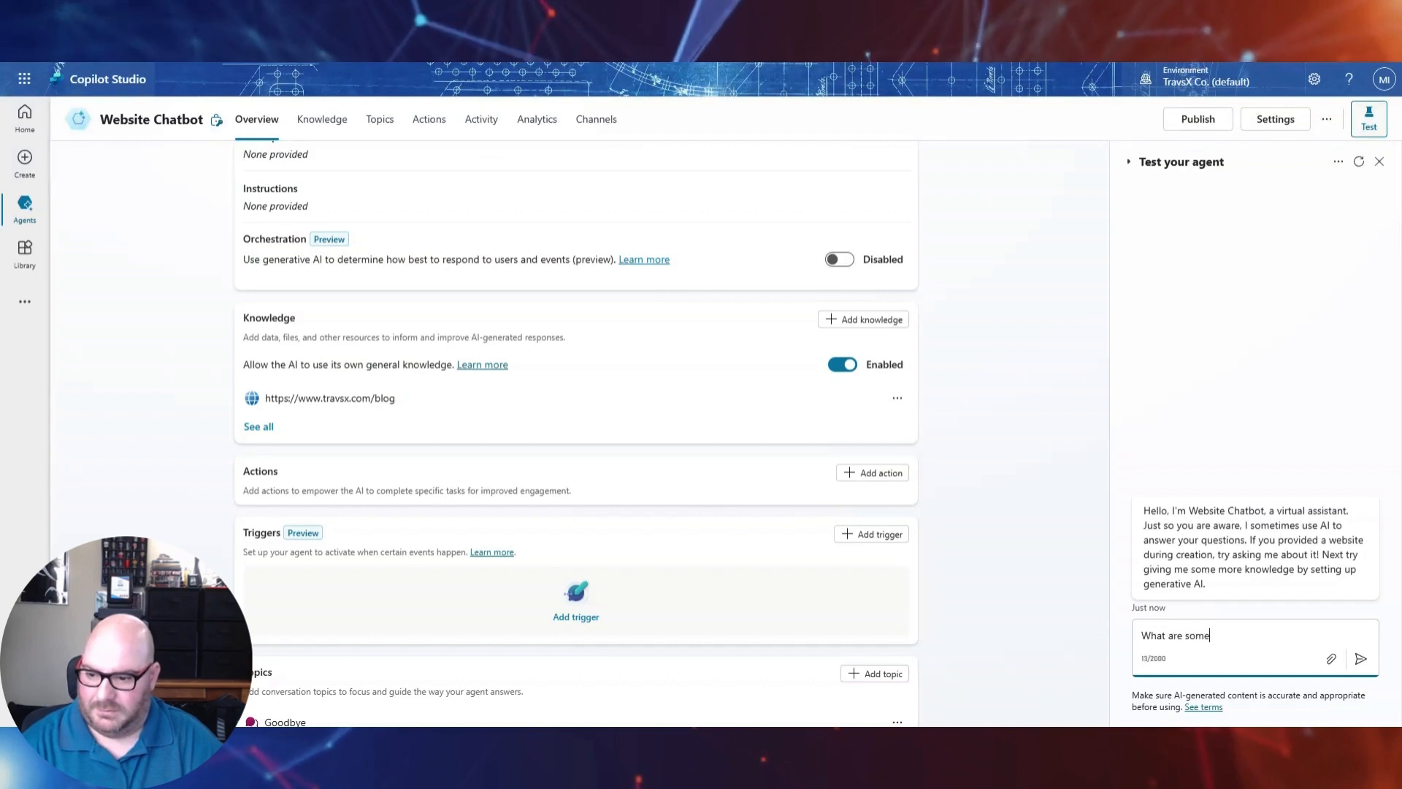
pyautogui.write(' ways that AI mar')
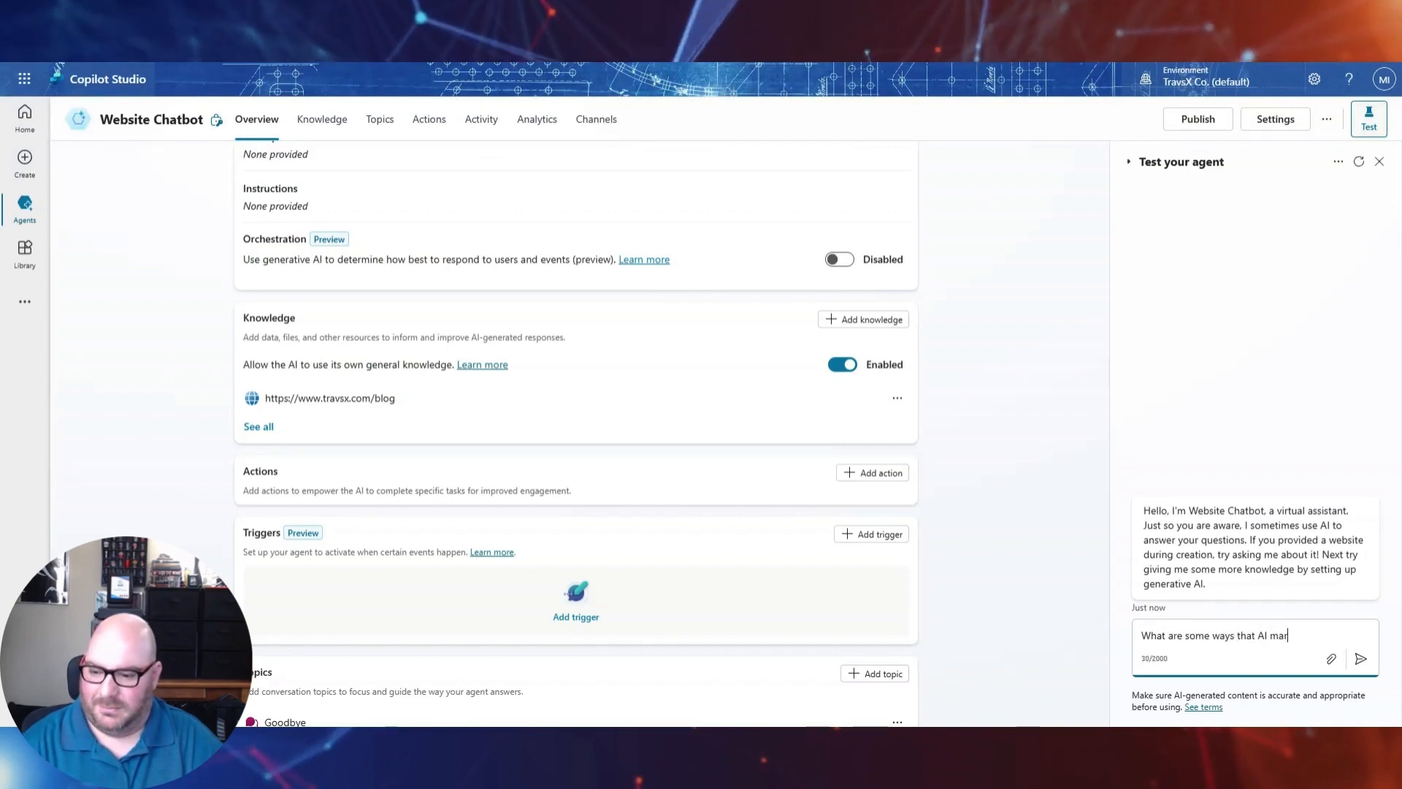
pyautogui.write('keting can save you time?')
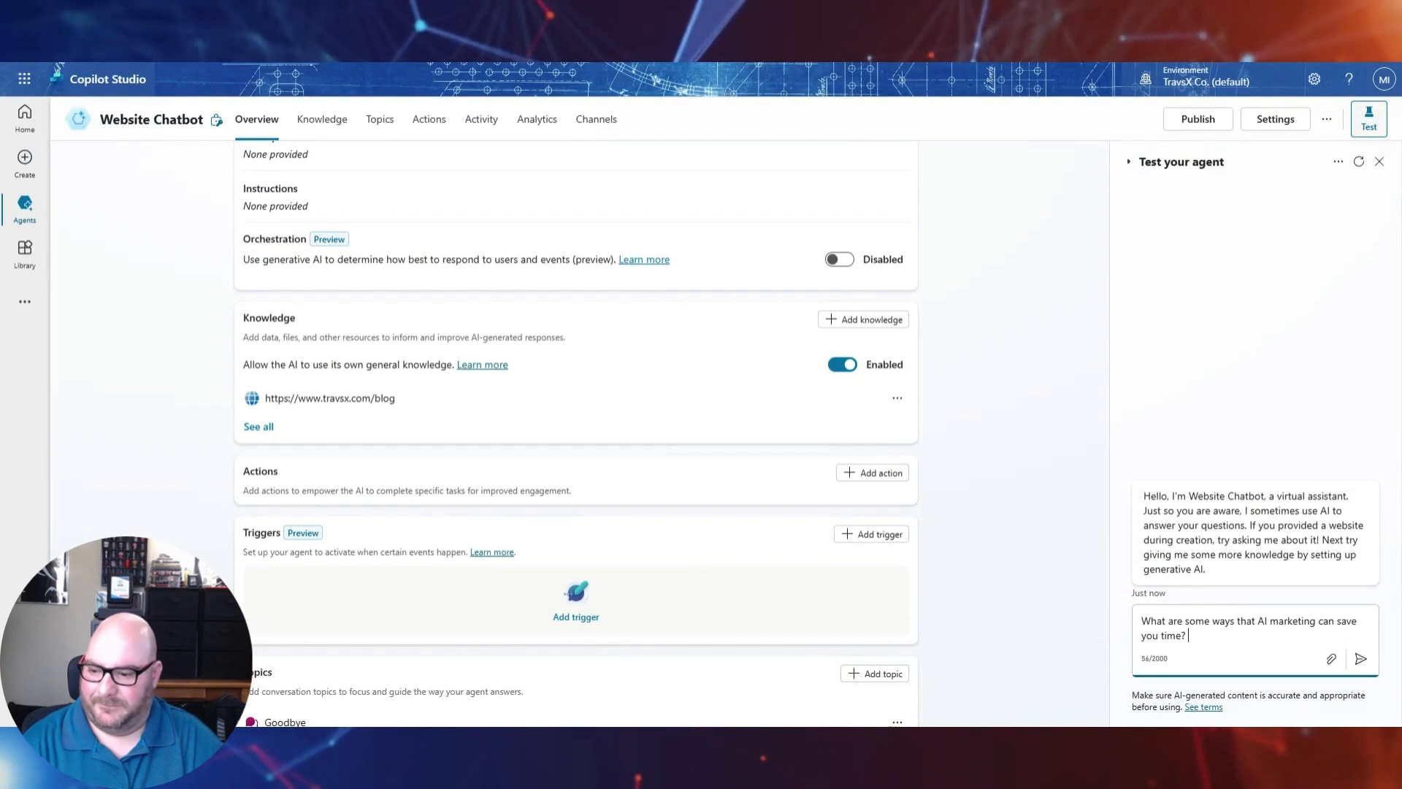
pyautogui.press('Return')
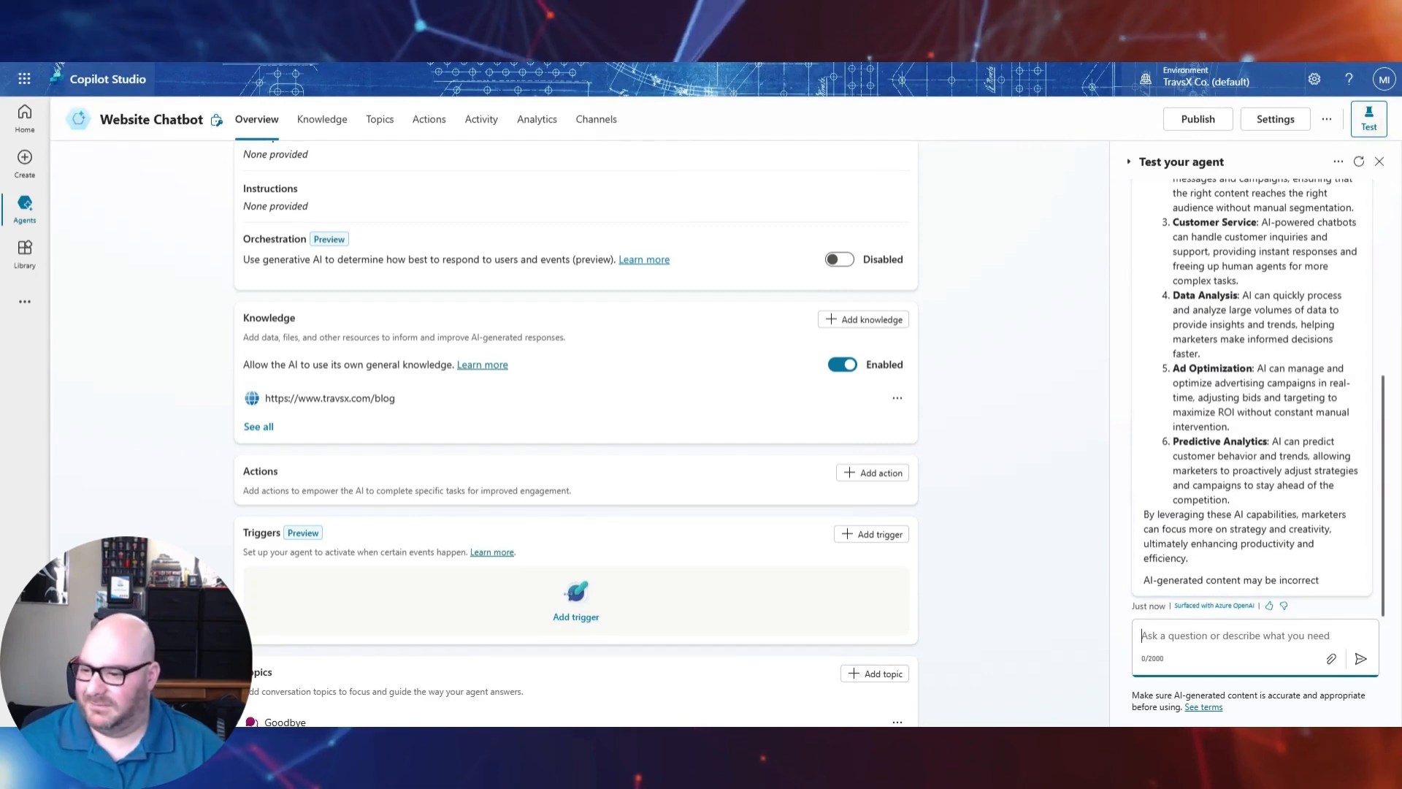
pyautogui.scroll(4, 1252, 398)
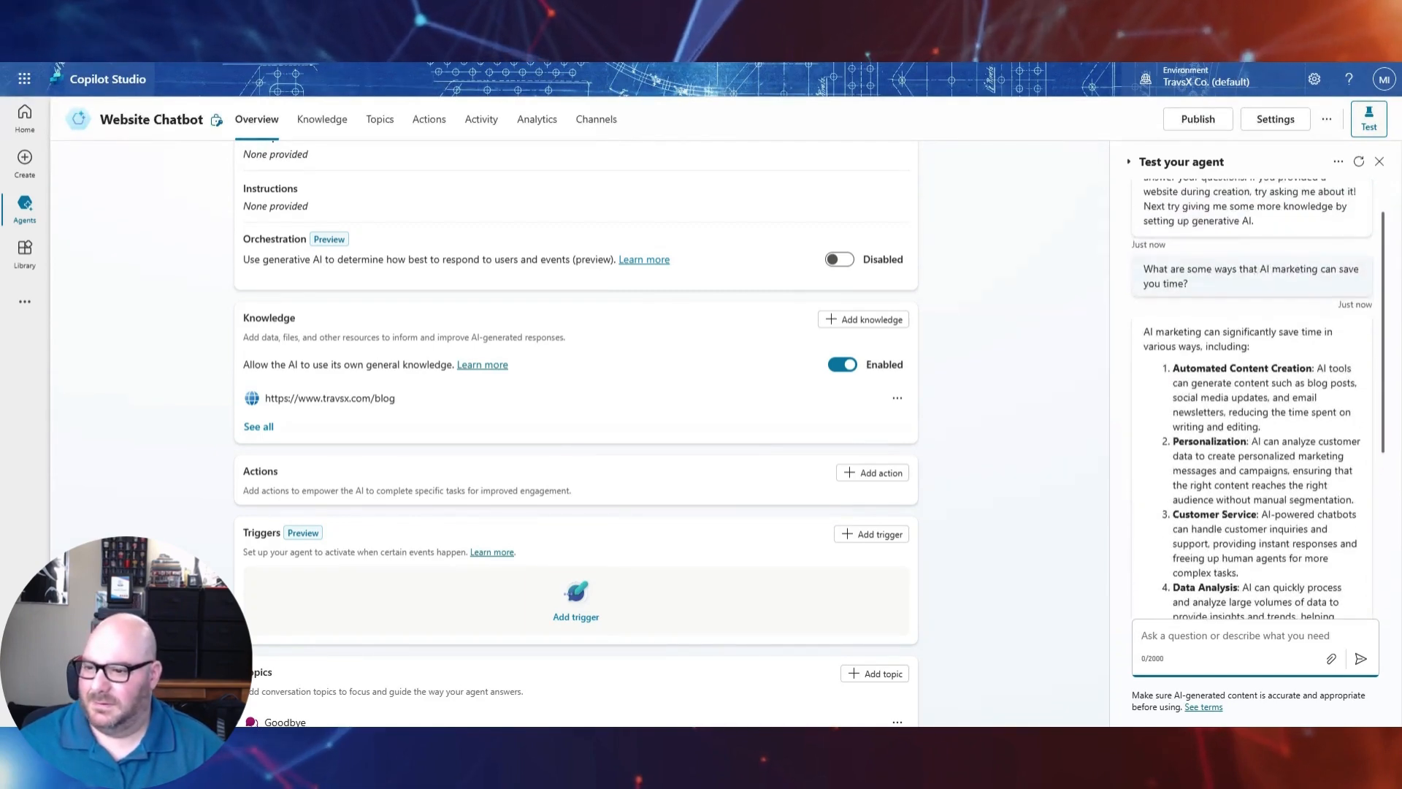
pyautogui.scroll(-2, 1252, 398)
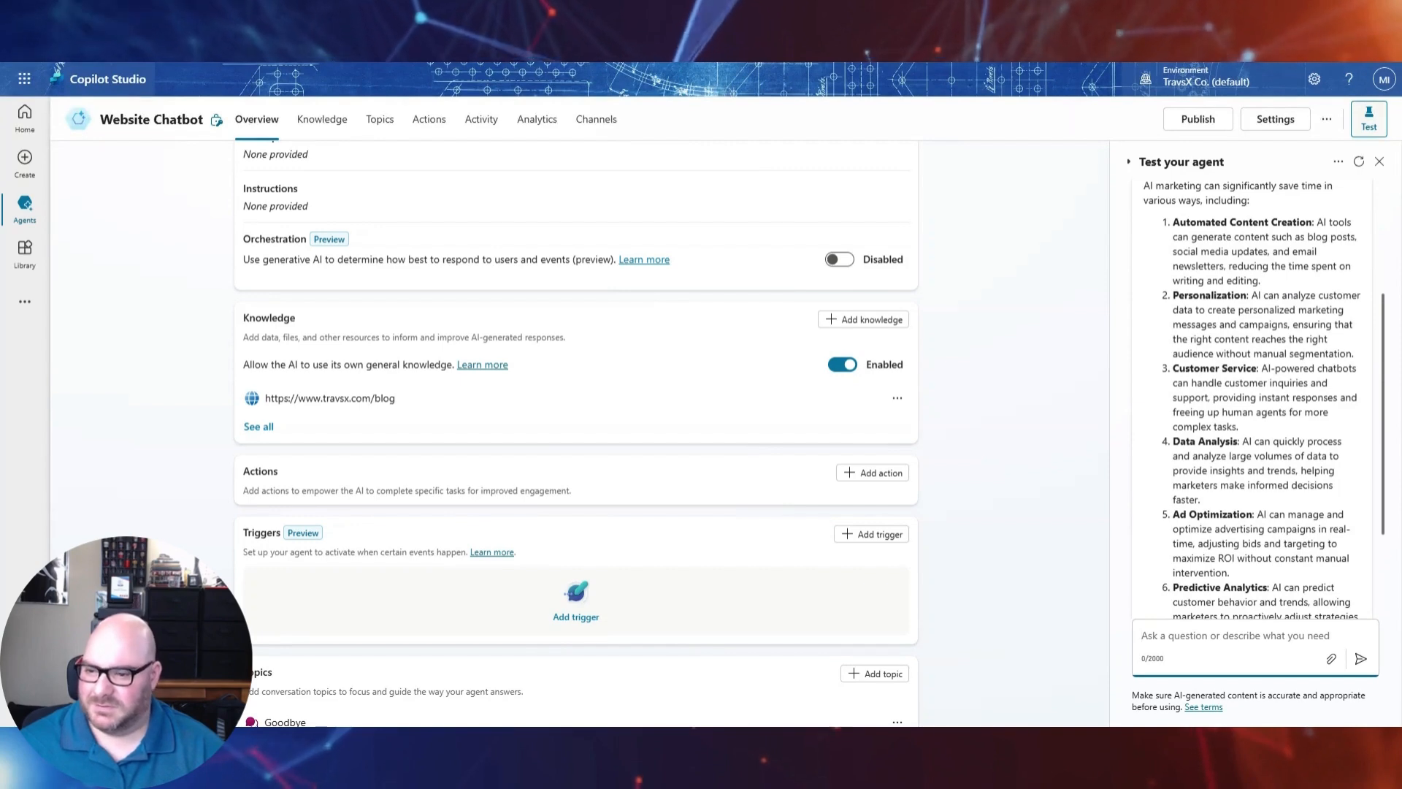
pyautogui.scroll(-2, 1253, 398)
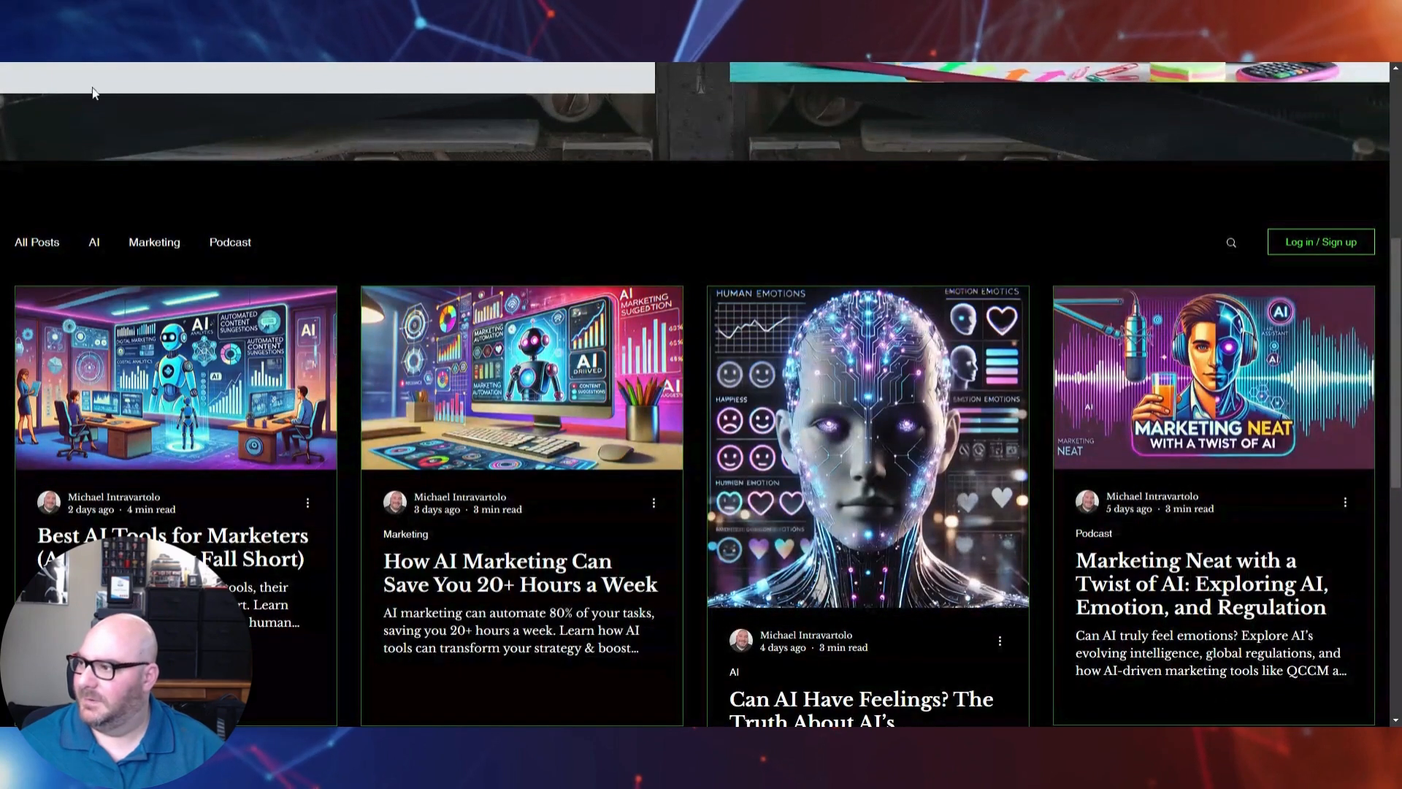
# - Open the blog post "How AI Marketing Can Save You 20+ Hours a Week" and compare its time-saving strategies with the agent's test answer
pyautogui.click(376, 419)
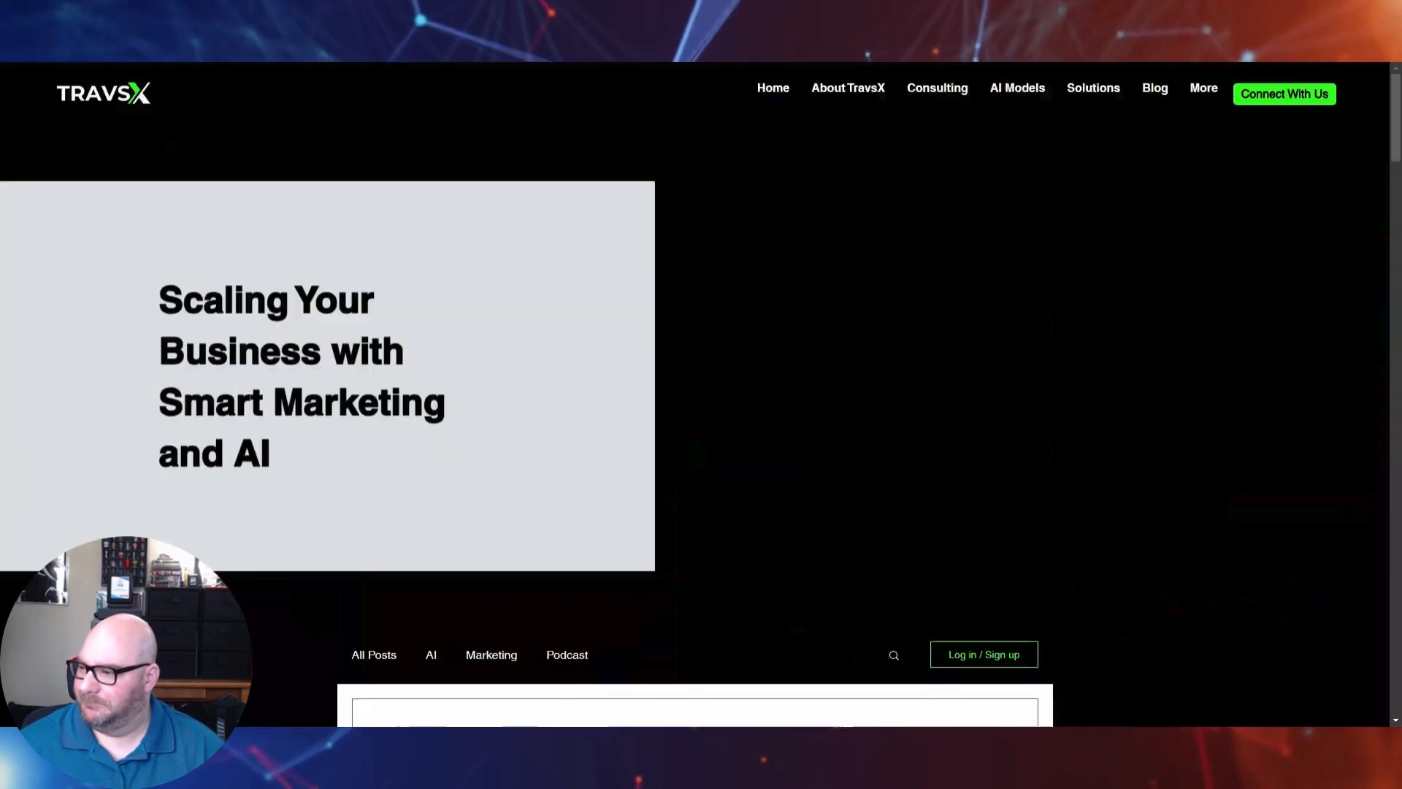
pyautogui.scroll(-10, 524, 370)
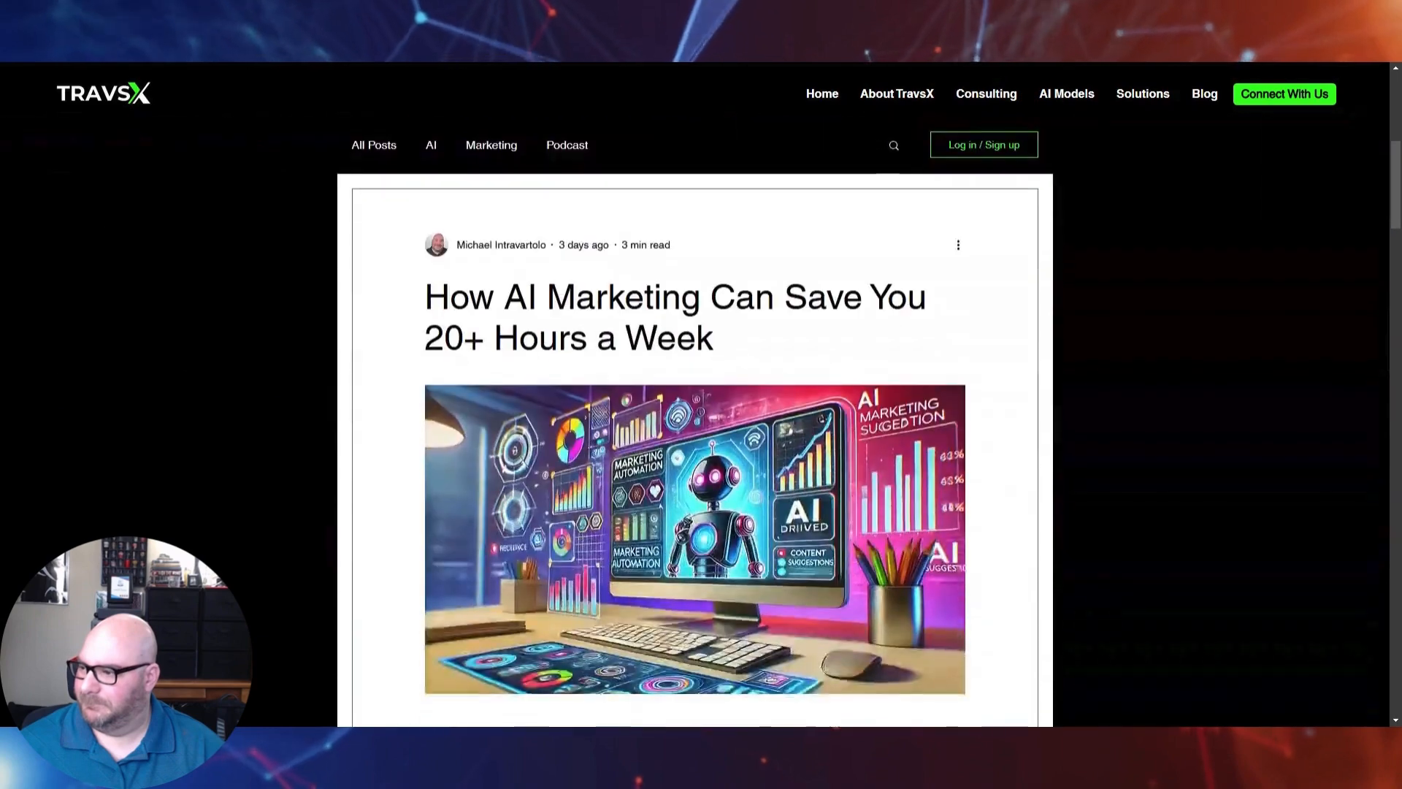
pyautogui.scroll(-15, 531, 365)
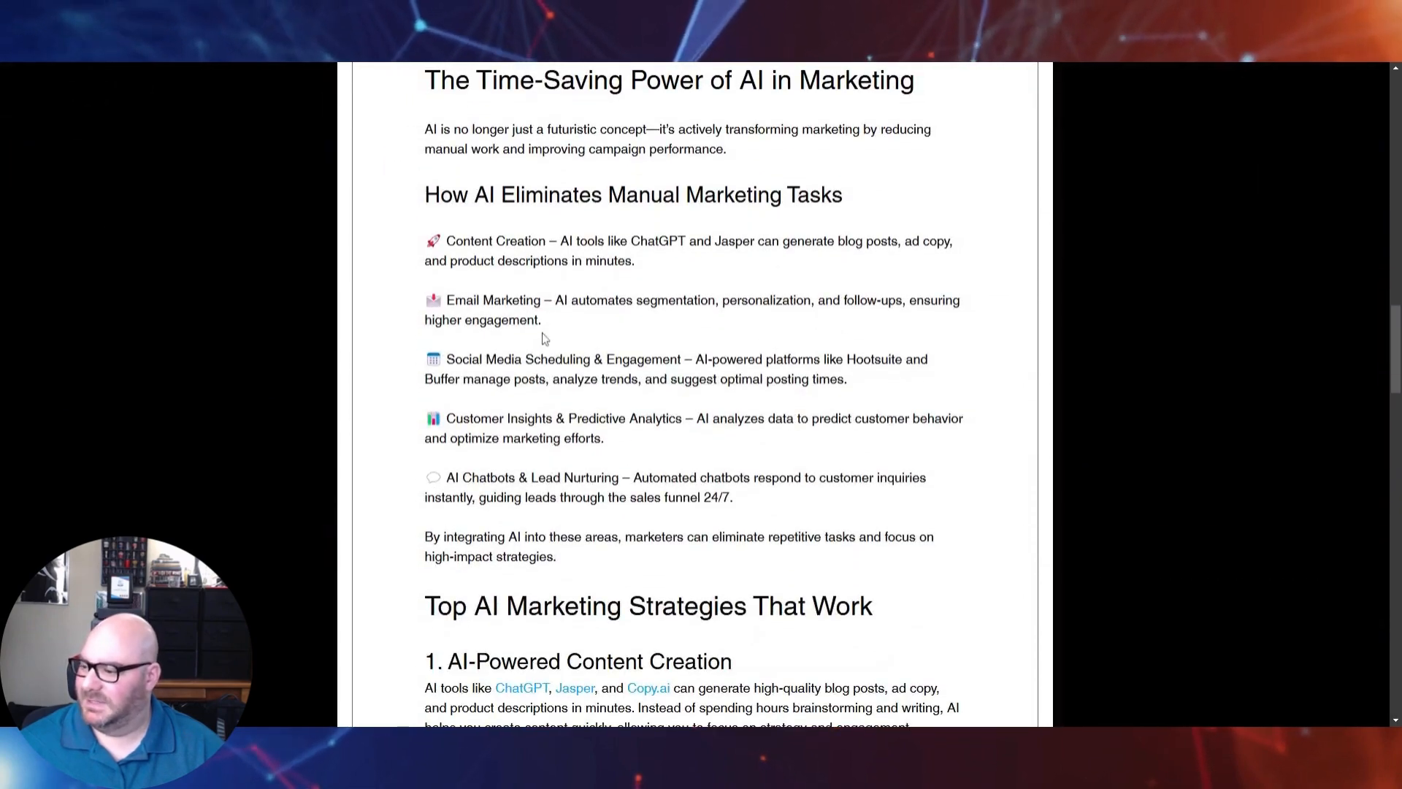
pyautogui.scroll(-3, 544, 335)
pyautogui.scroll(-3, 694, 394)
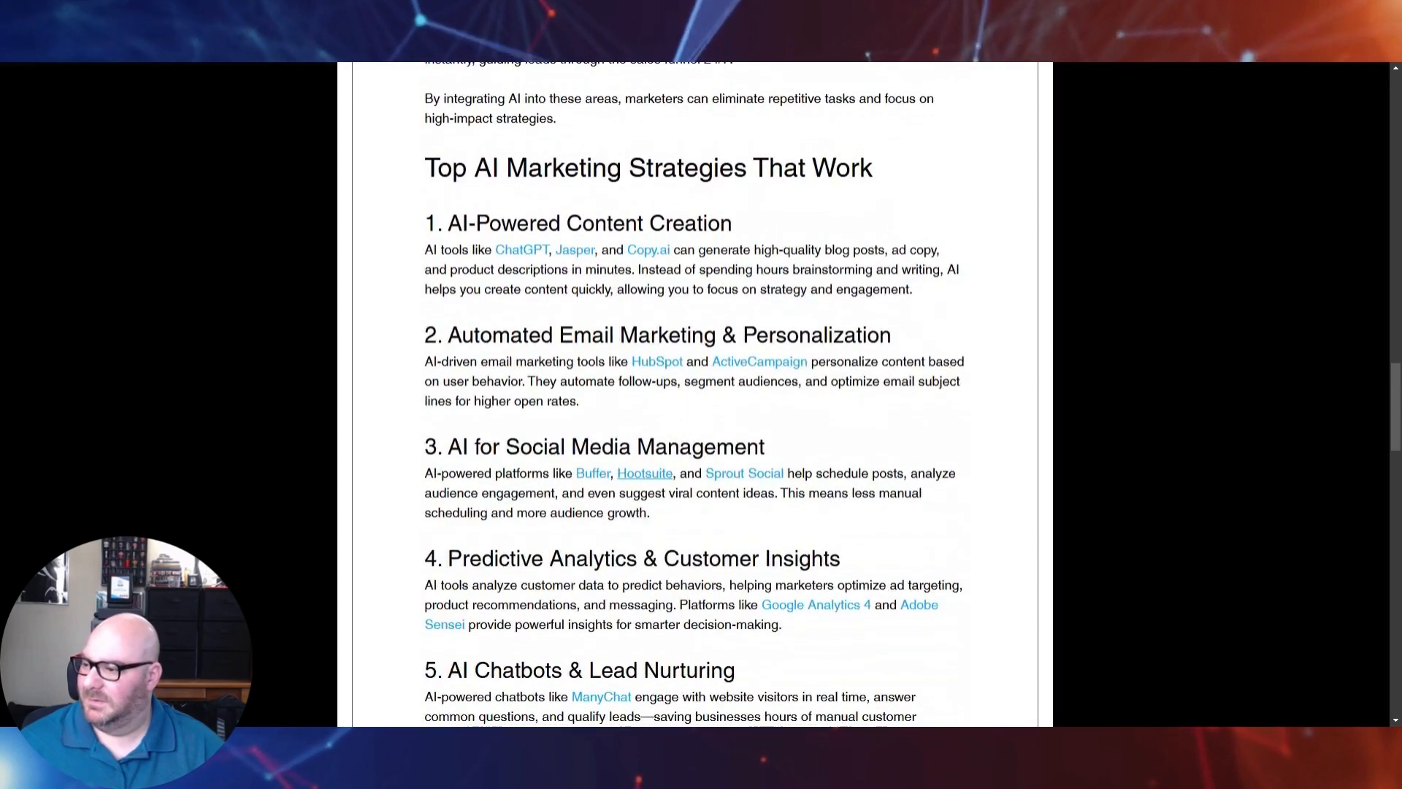
pyautogui.scroll(-3, 614, 428)
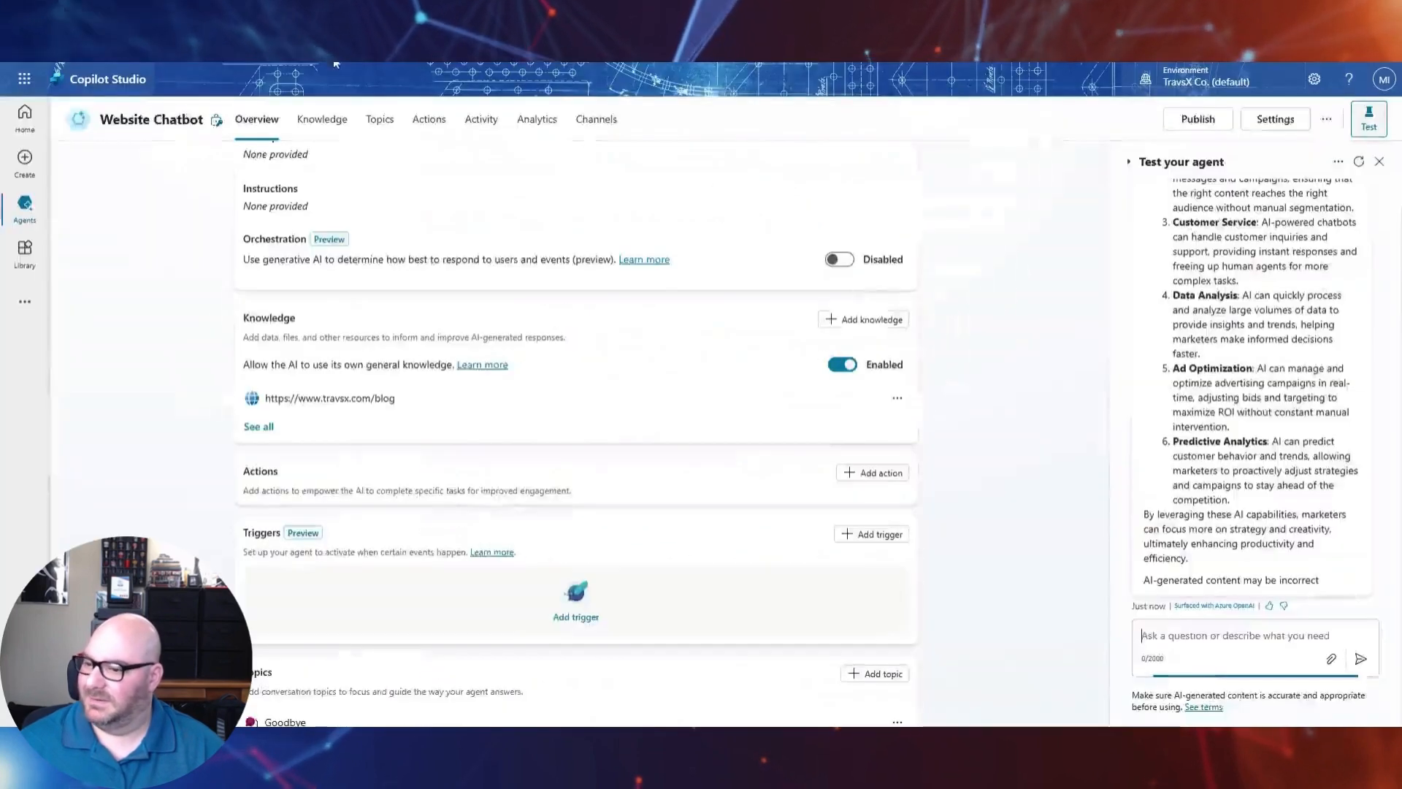
pyautogui.scroll(1, 1223, 356)
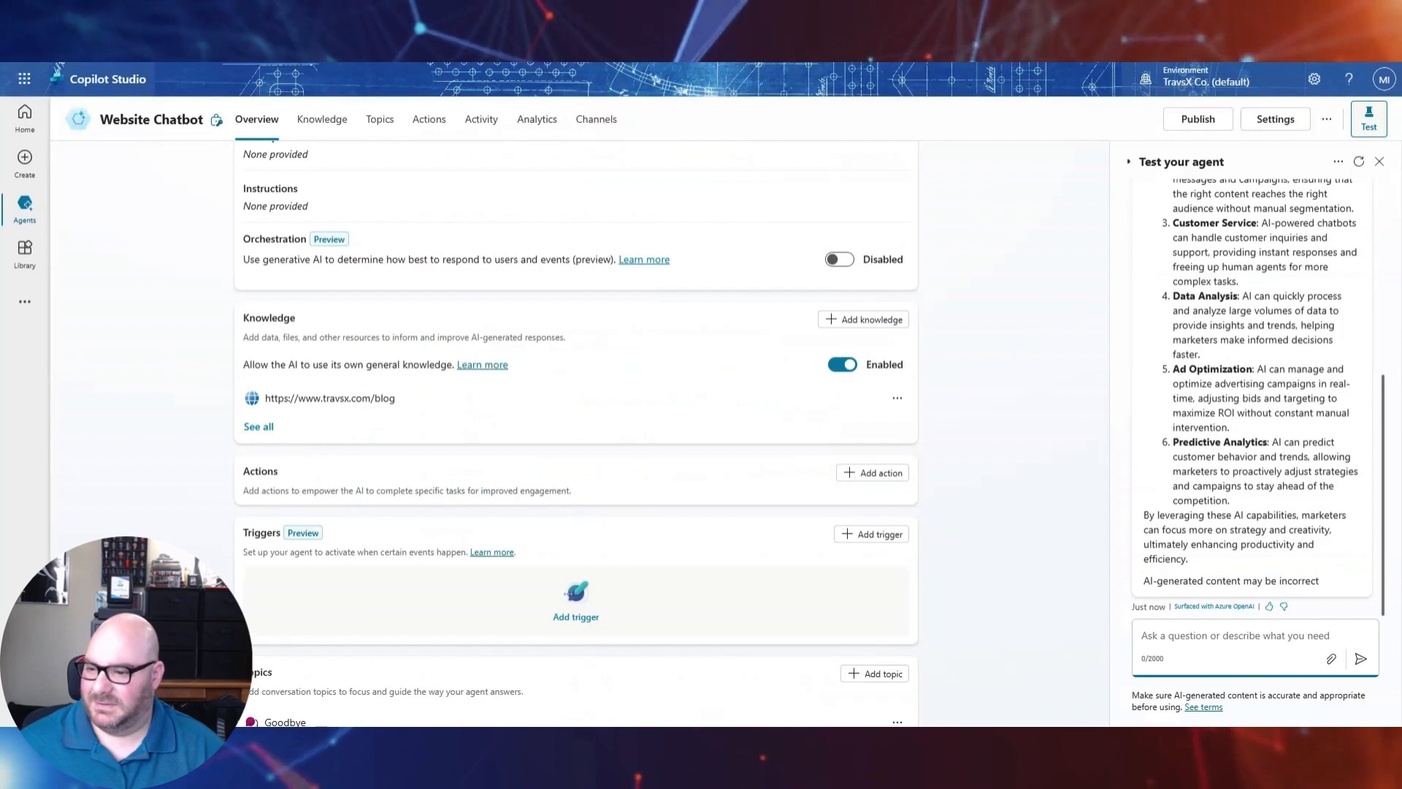
pyautogui.scroll(-1, 1252, 394)
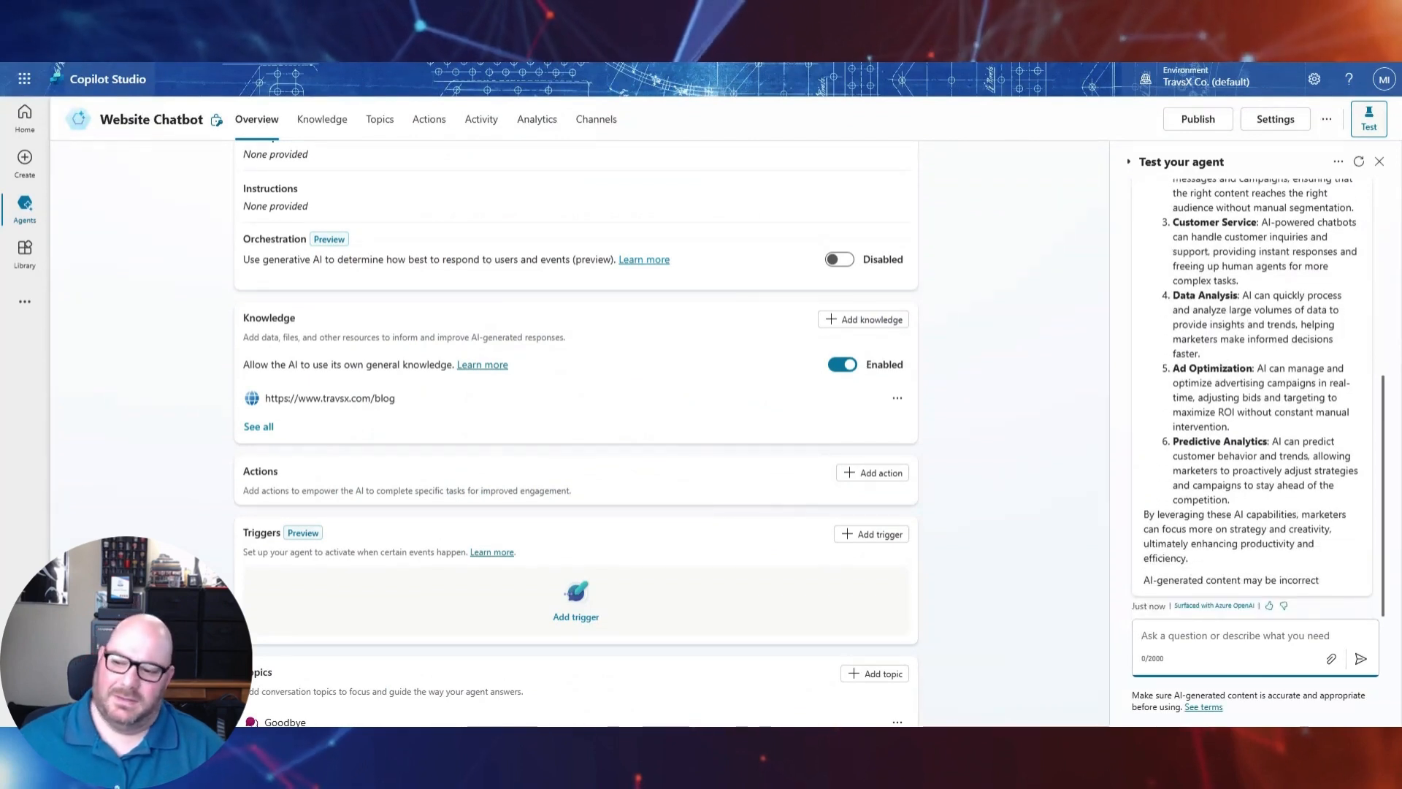